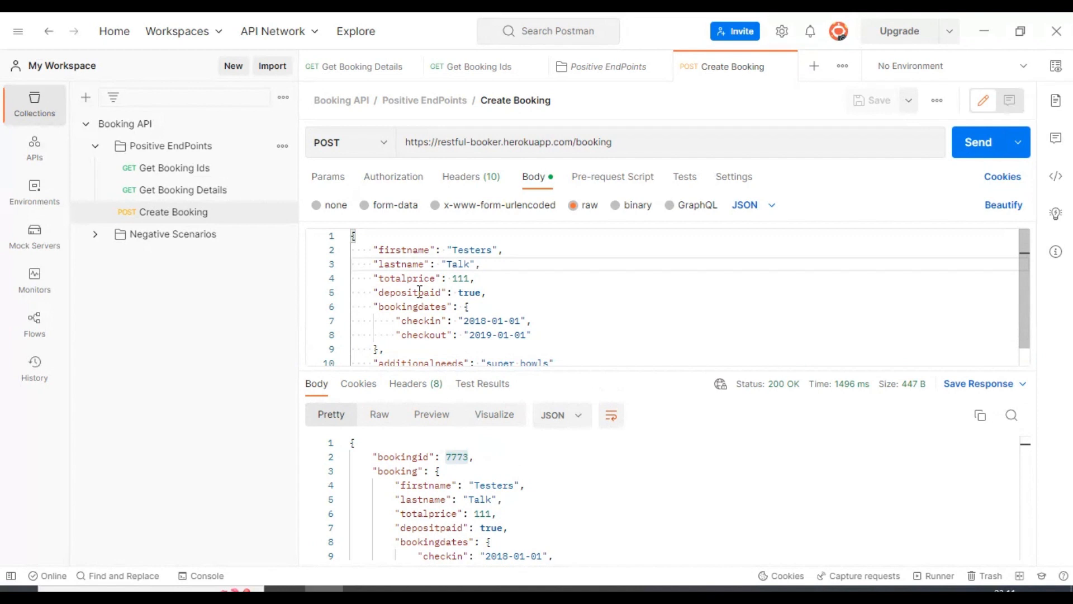
With Create Booking returning booking 7773, open the Positive EndPoints folder overview.
left_click(167, 147)
Add a new request to Positive EndPoints and name it Token Generator.
left_click(282, 148)
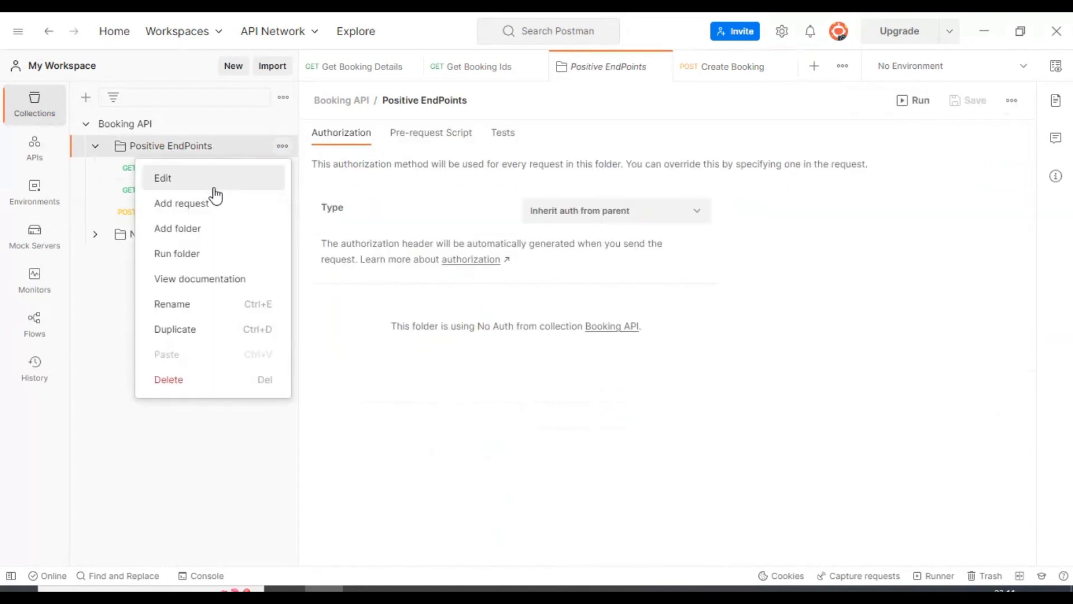
left_click(214, 218)
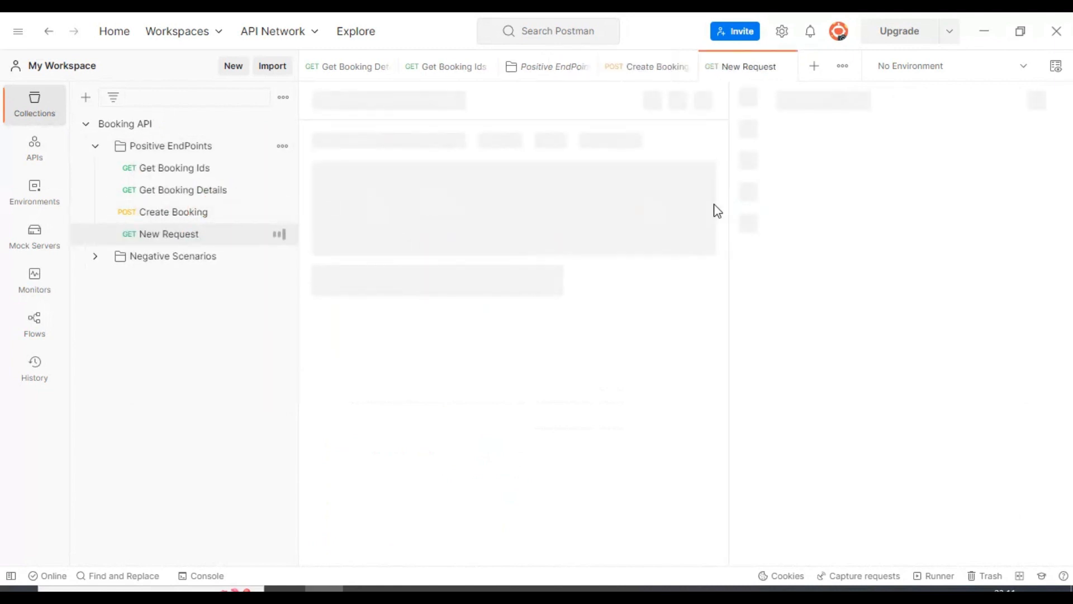
double_click(367, 101)
left_click(404, 102)
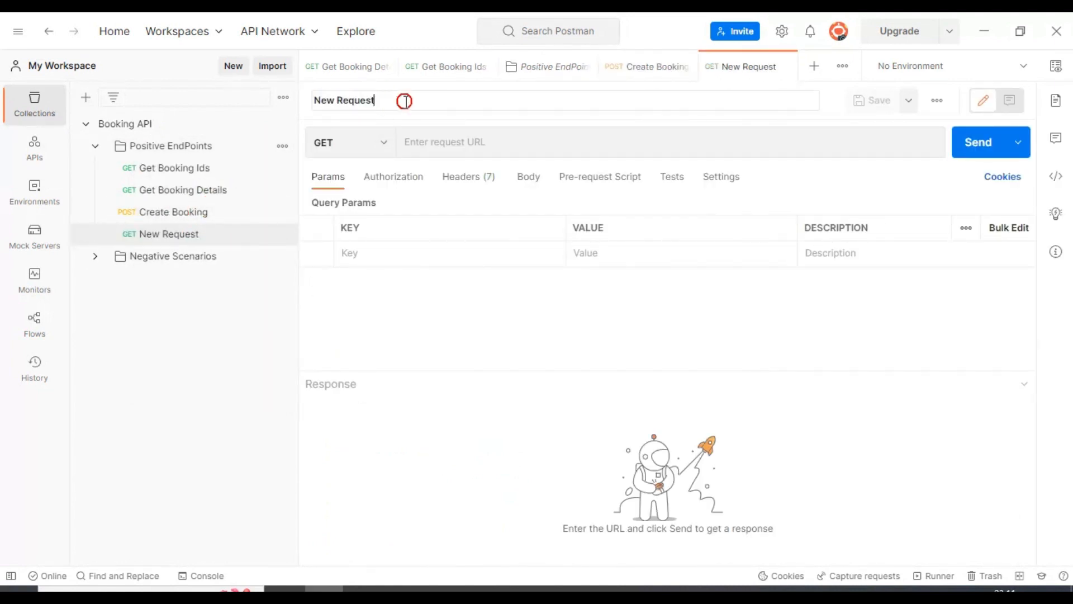
left_click_drag(382, 103, 297, 111)
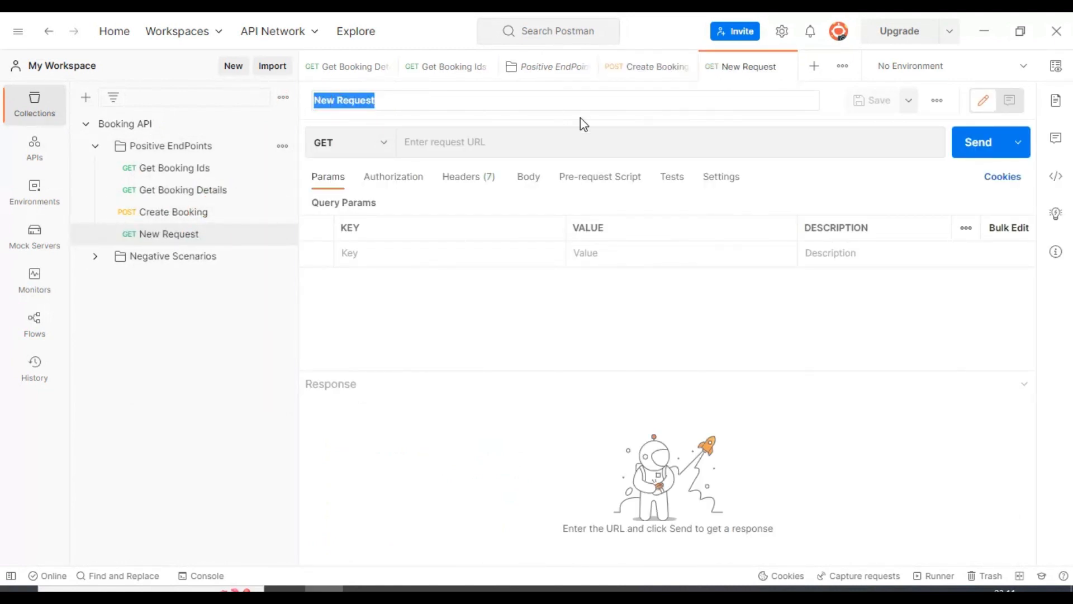
type("Token Ge")
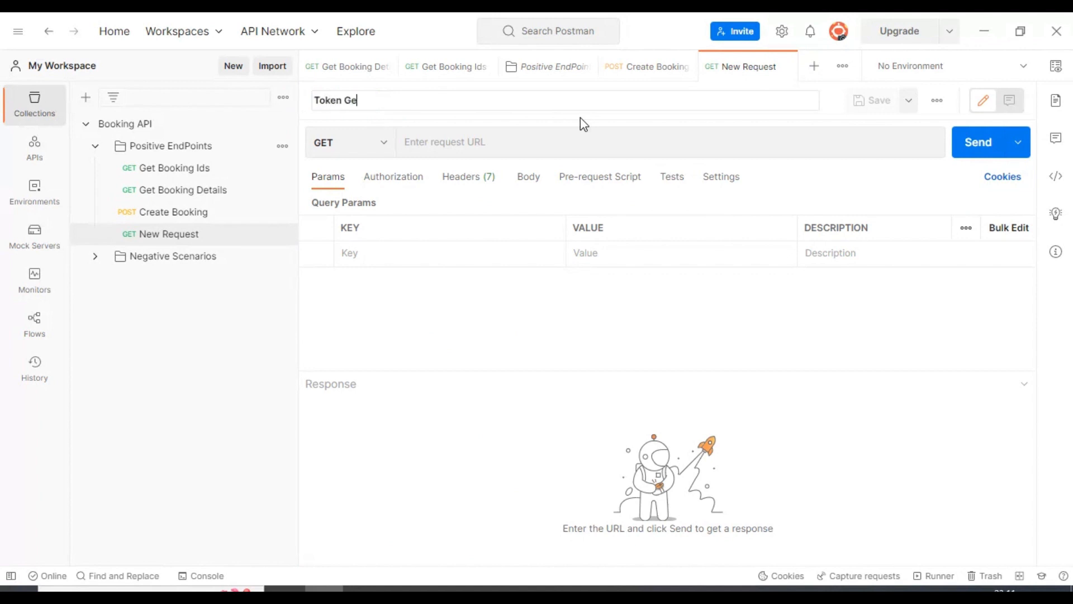
type("nerator")
key("Return")
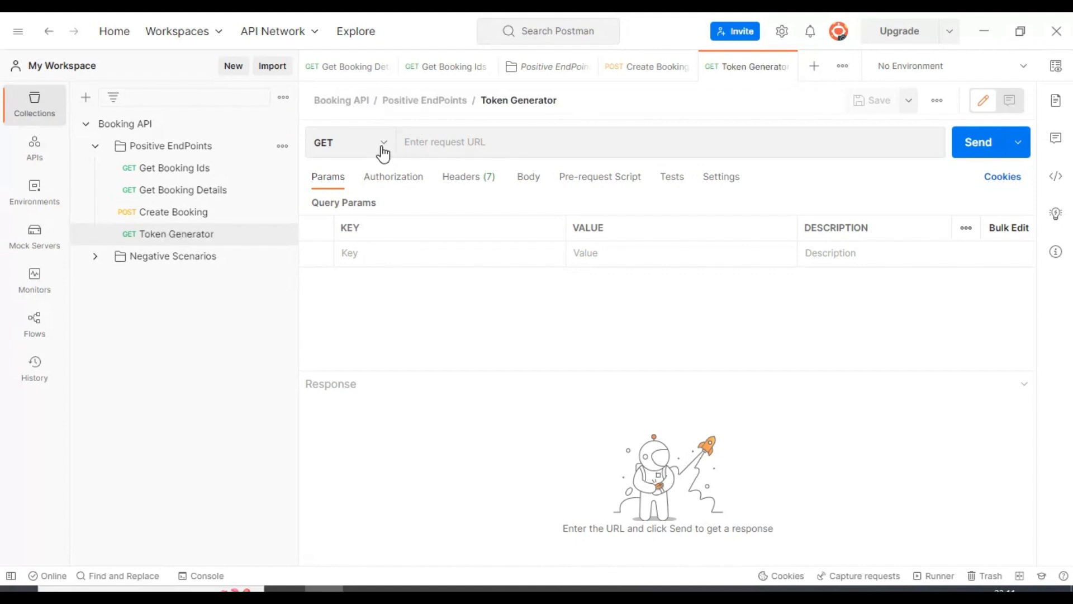
left_click(377, 143)
left_click(361, 211)
left_click(530, 143)
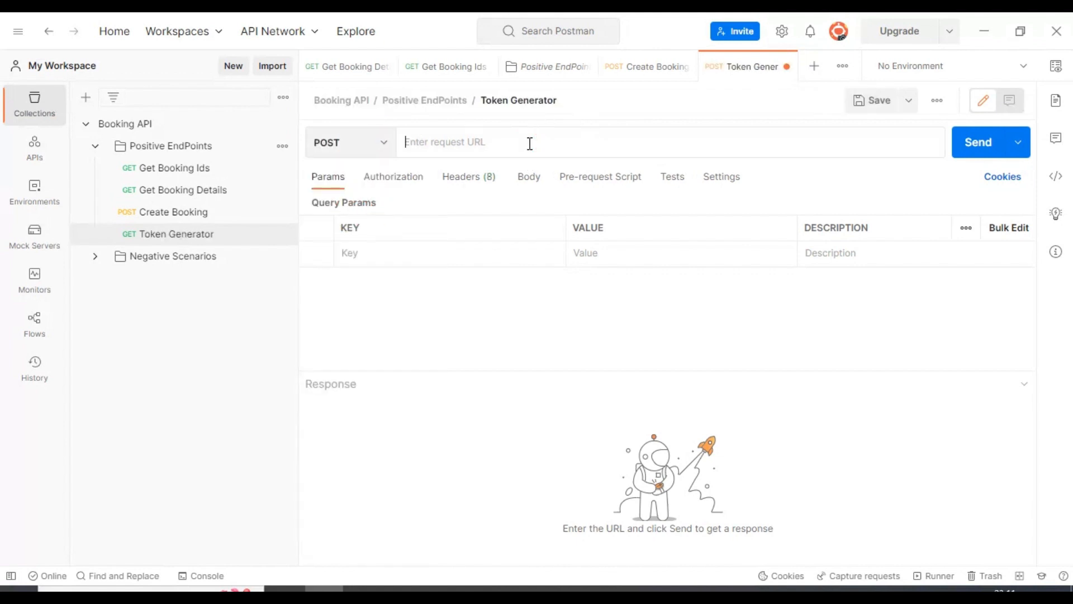
type("ht")
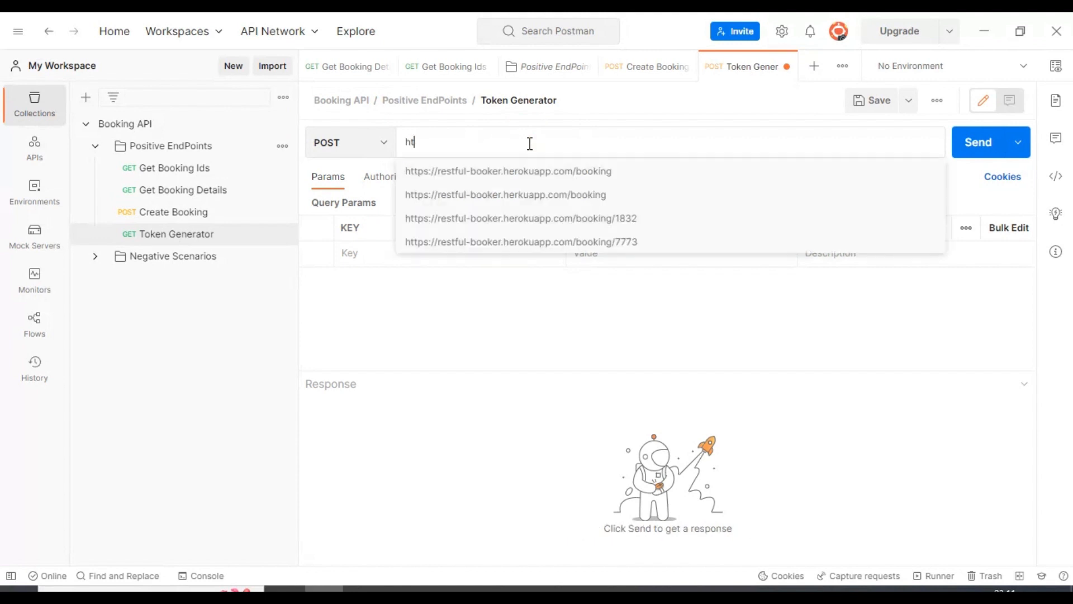
left_click(530, 171)
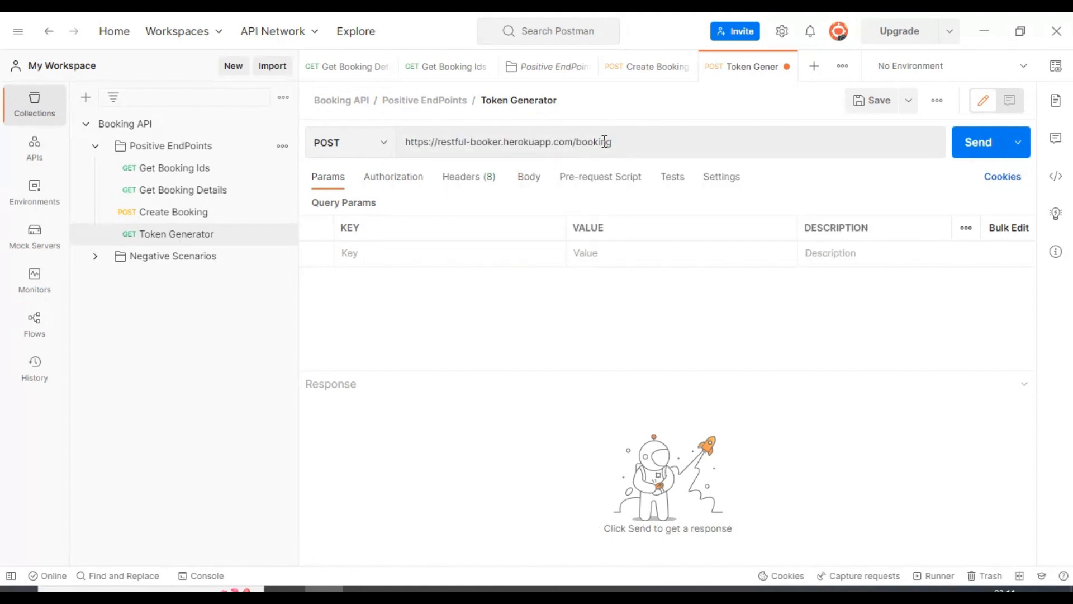
left_click_drag(578, 142, 663, 143)
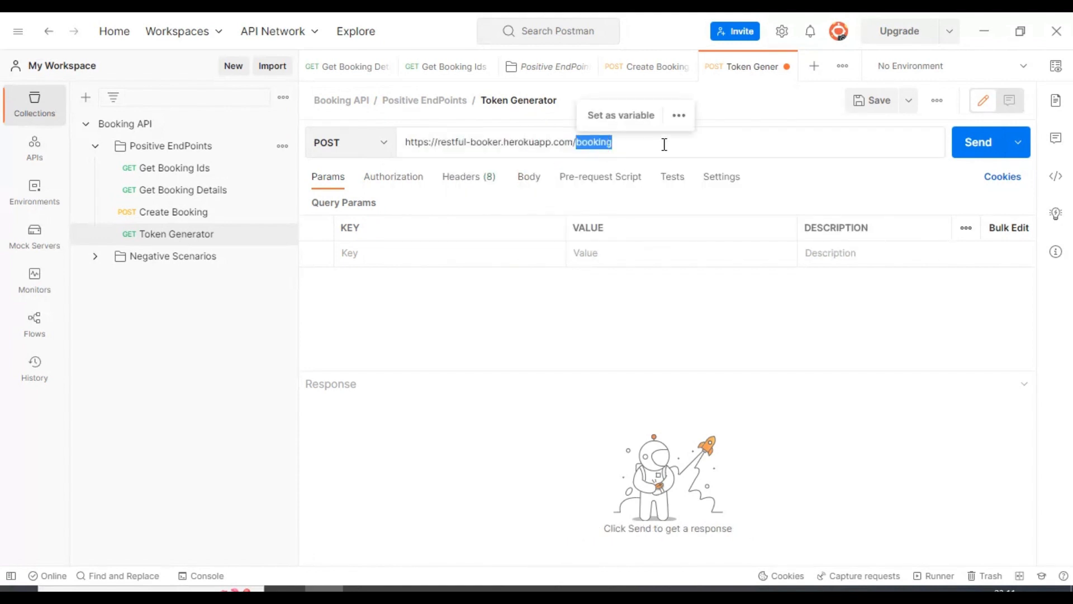
type("auth")
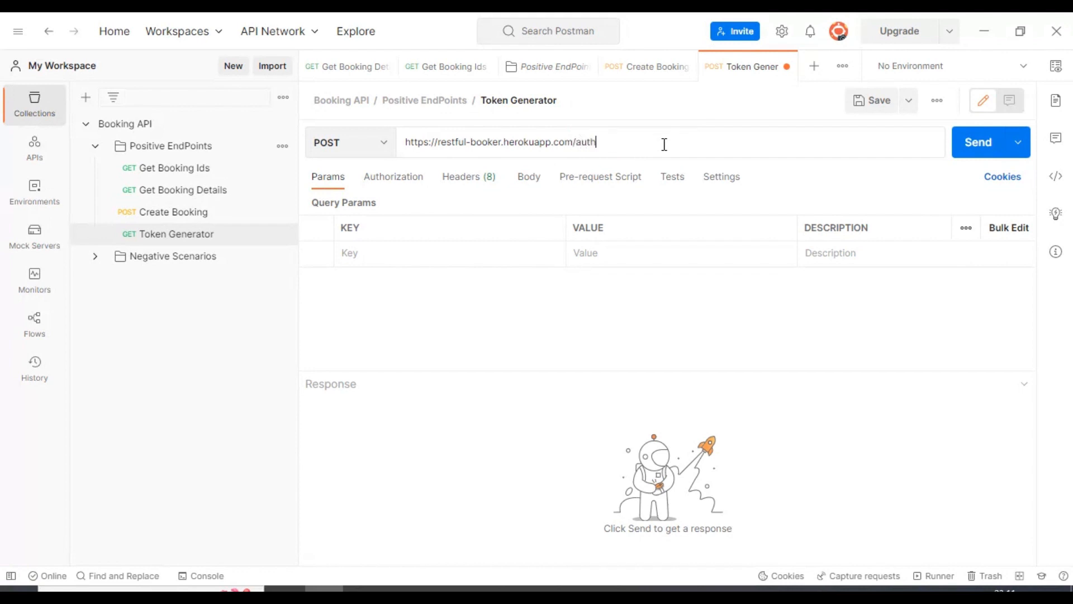
Add a Content-Type header with value application/json to Token Generator.
left_click(465, 178)
left_click(404, 251)
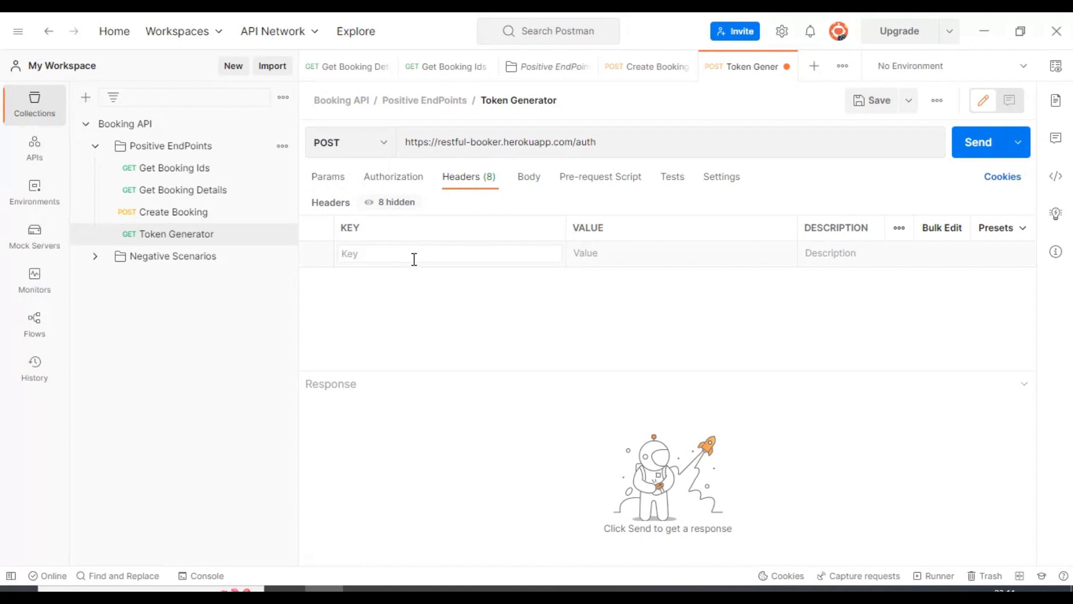
type("co")
key("BackSpace")
key("BackSpace")
type("ty")
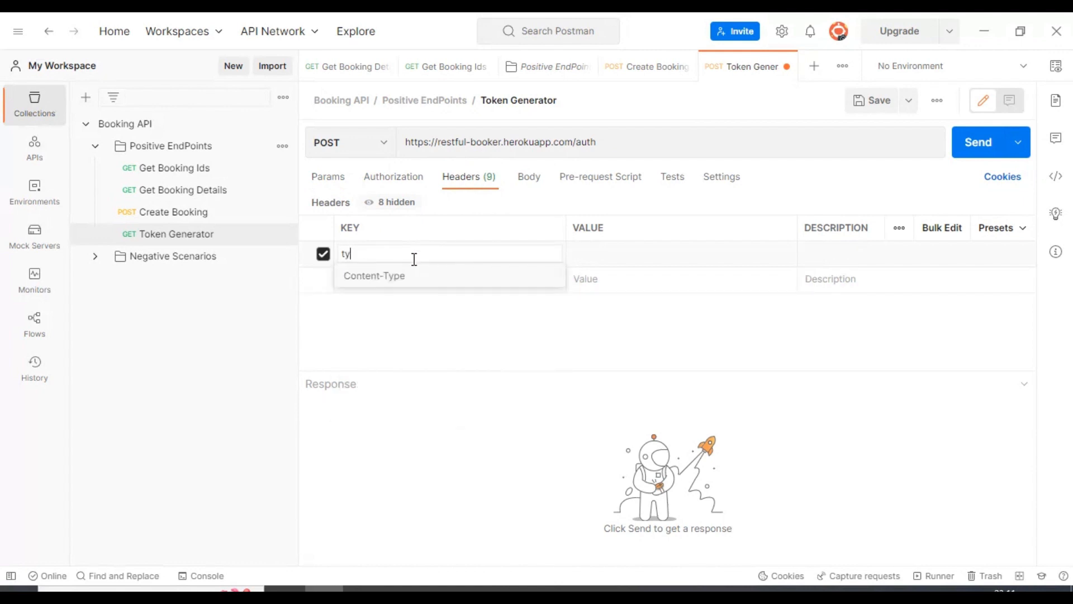
left_click(412, 275)
left_click(621, 256)
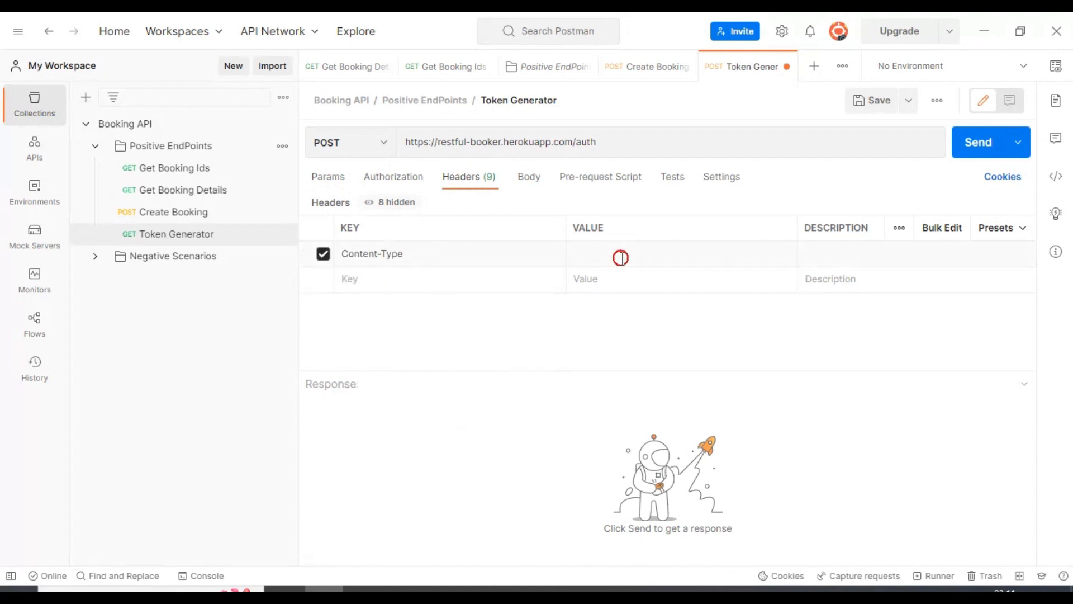
type("jso")
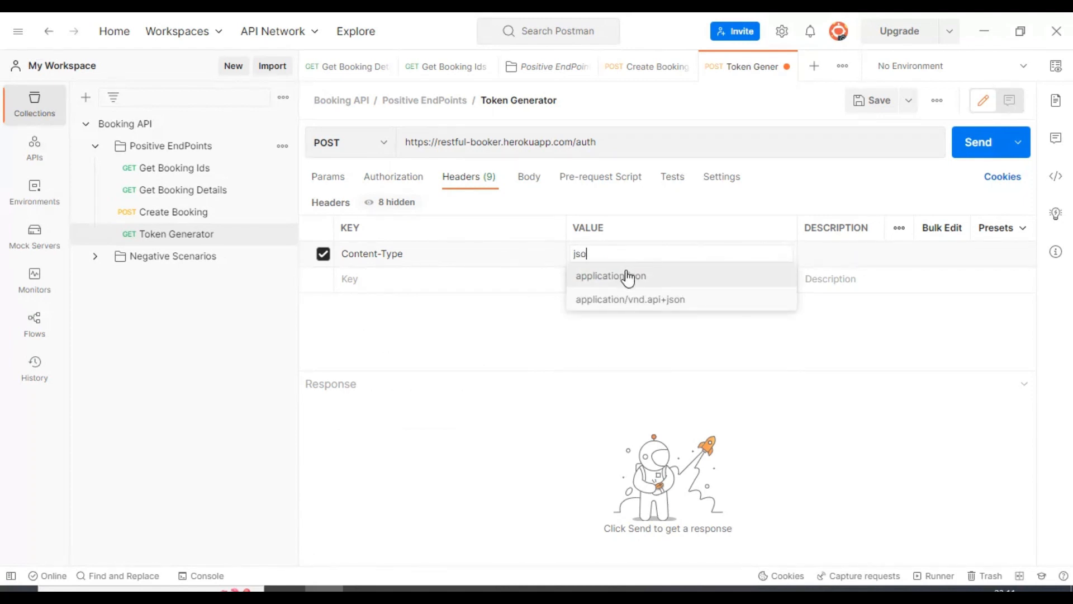
left_click(628, 275)
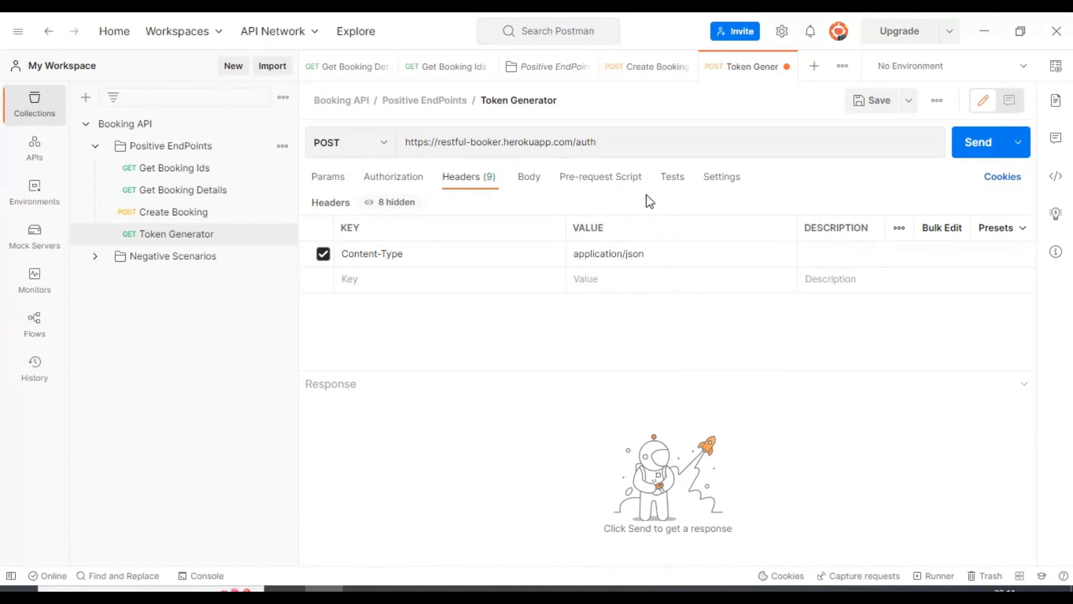
Set the Token Generator body type to raw JSON.
left_click(531, 179)
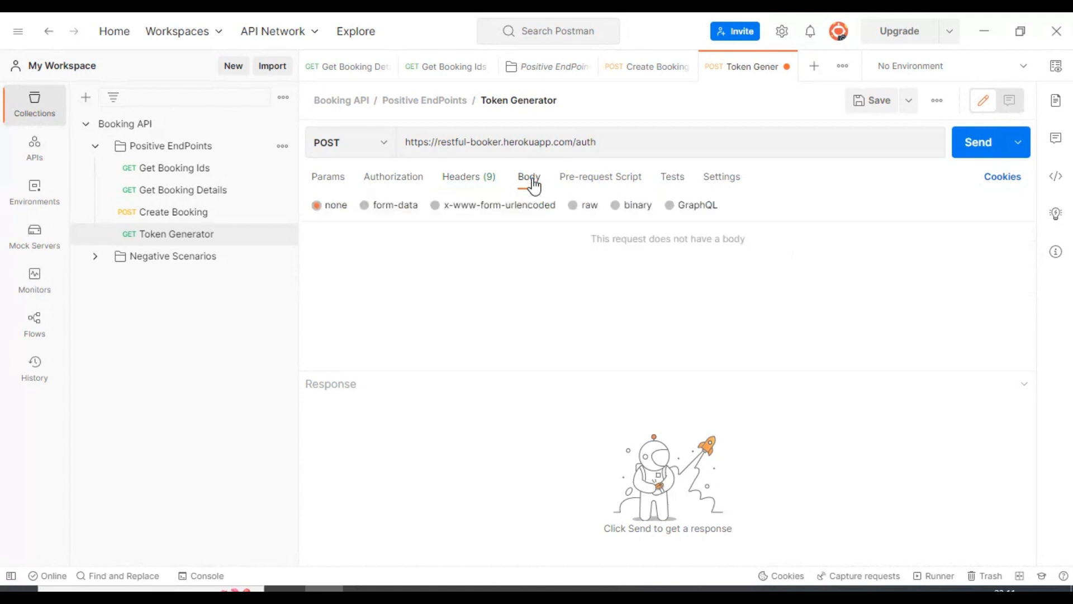
left_click(572, 206)
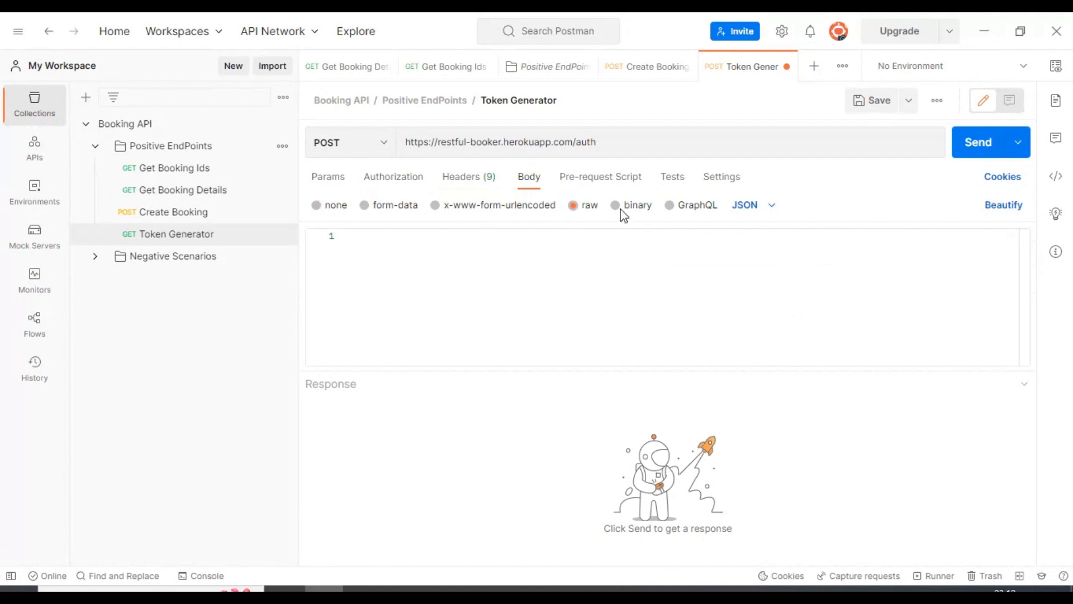
left_click(755, 206)
left_click(762, 288)
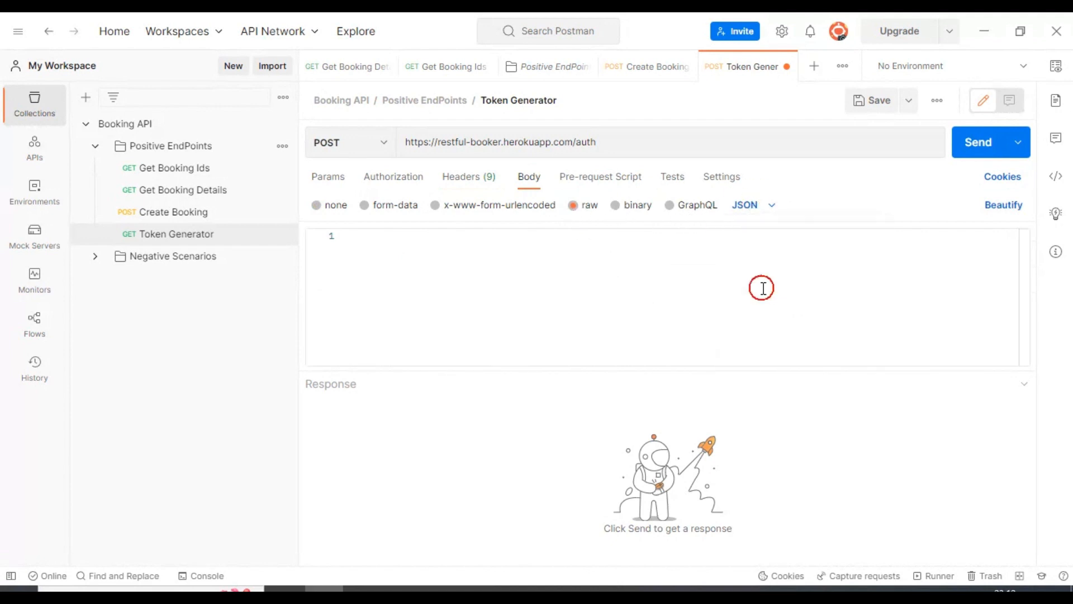
Type a JSON skeleton with two empty key-value pairs into the body.
left_click(605, 257)
type("{")
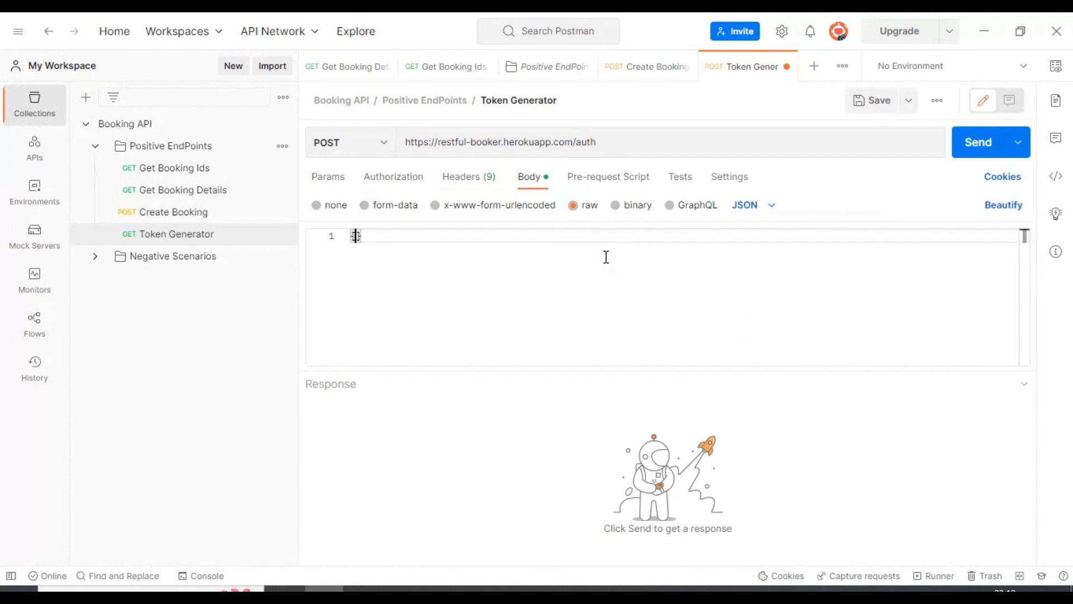
key("Return")
key("Return")
key("Up")
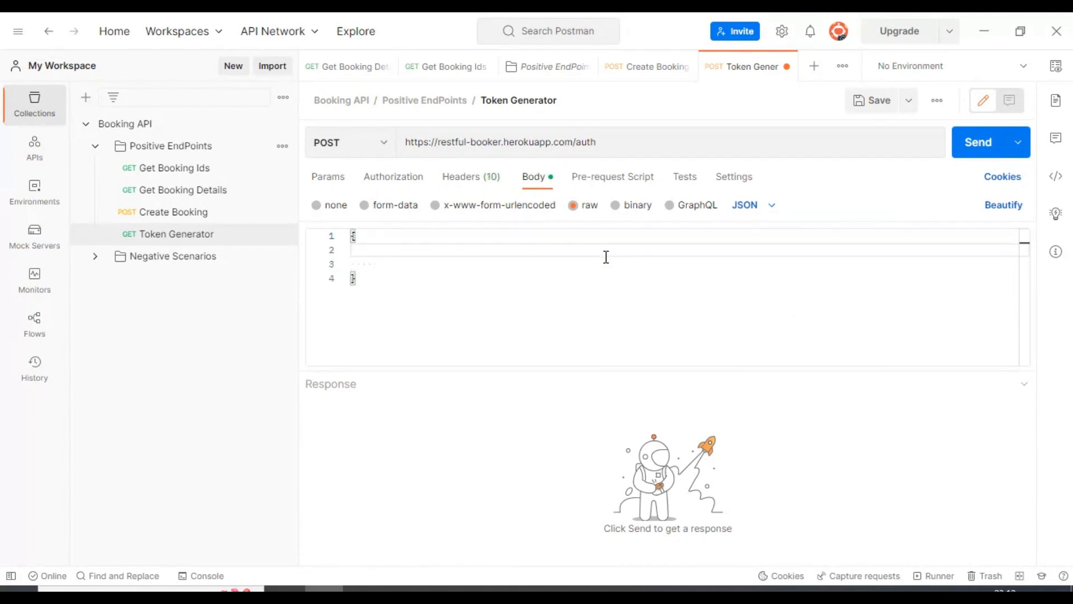
type("\"\":\"\",")
key("Return")
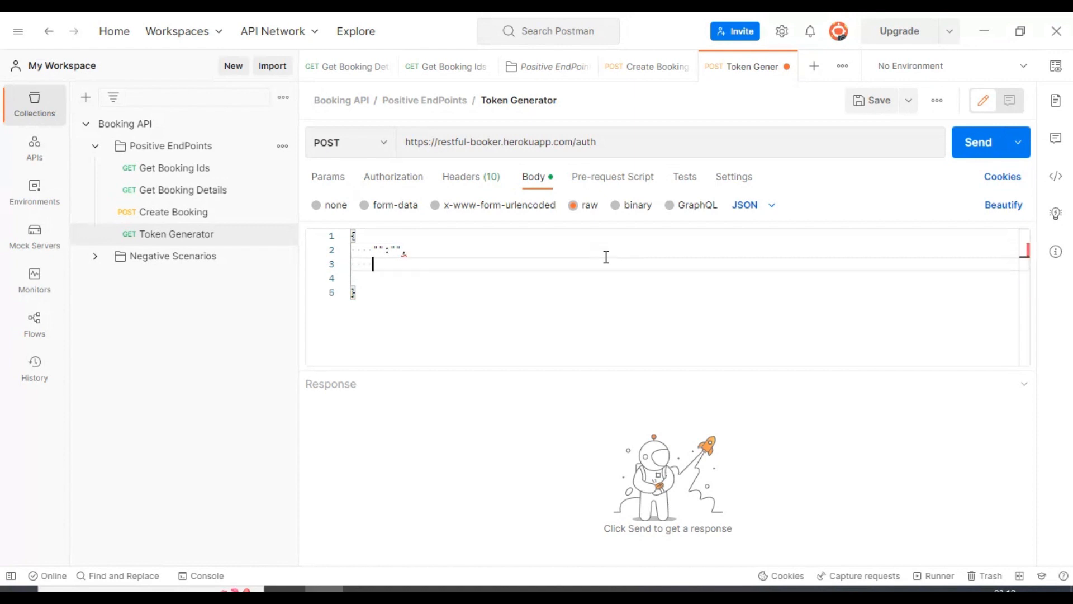
type("\"\":")
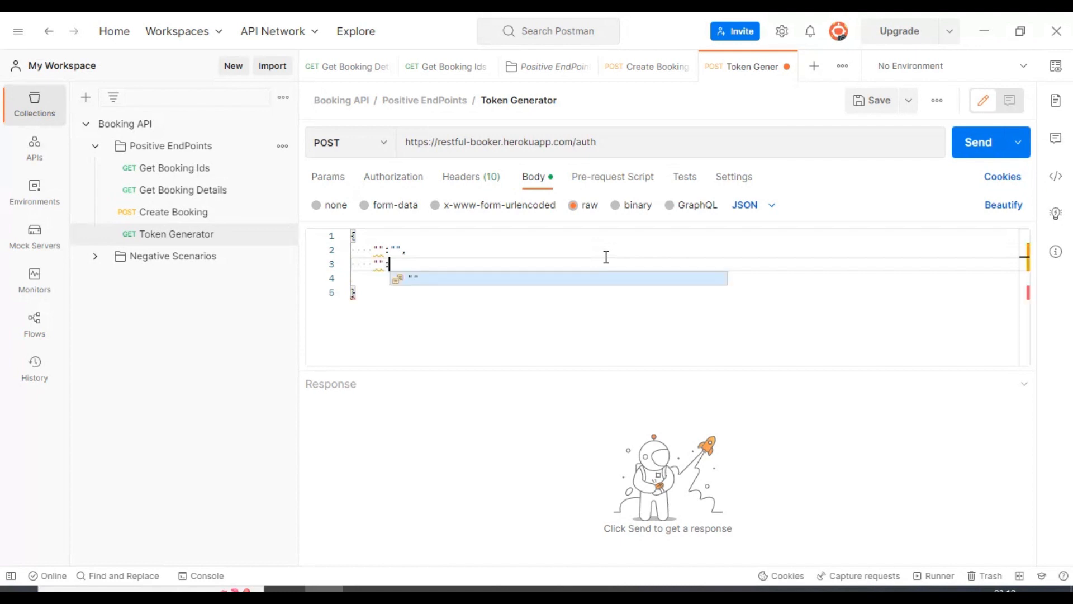
type("\"\"")
Fill in username "admin" and a password key with an empty value.
left_click(384, 252)
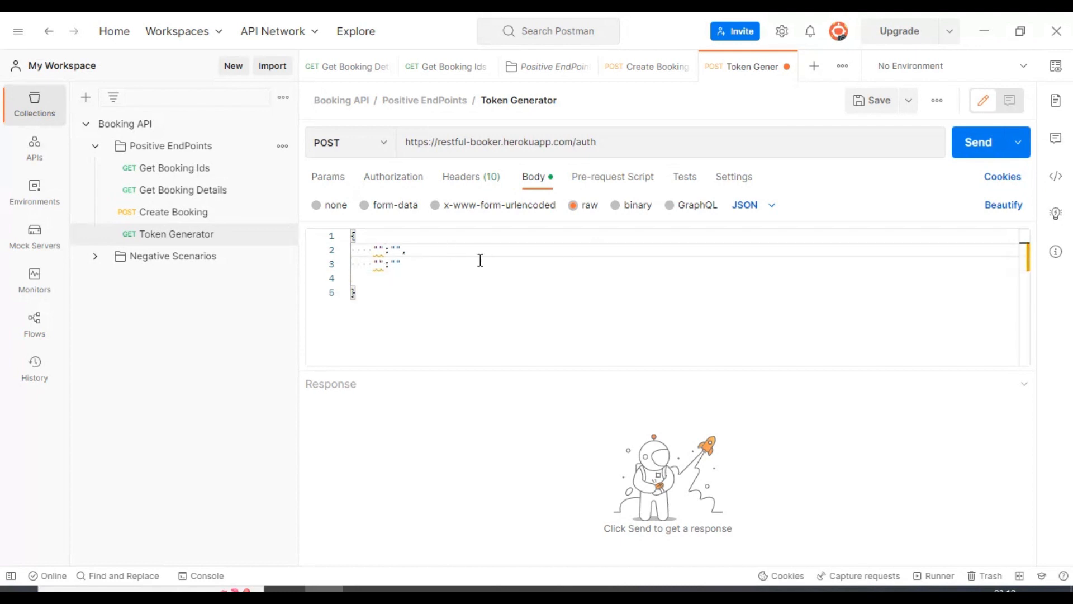
type("username")
key("End")
key("Left")
key("Left")
type("admin")
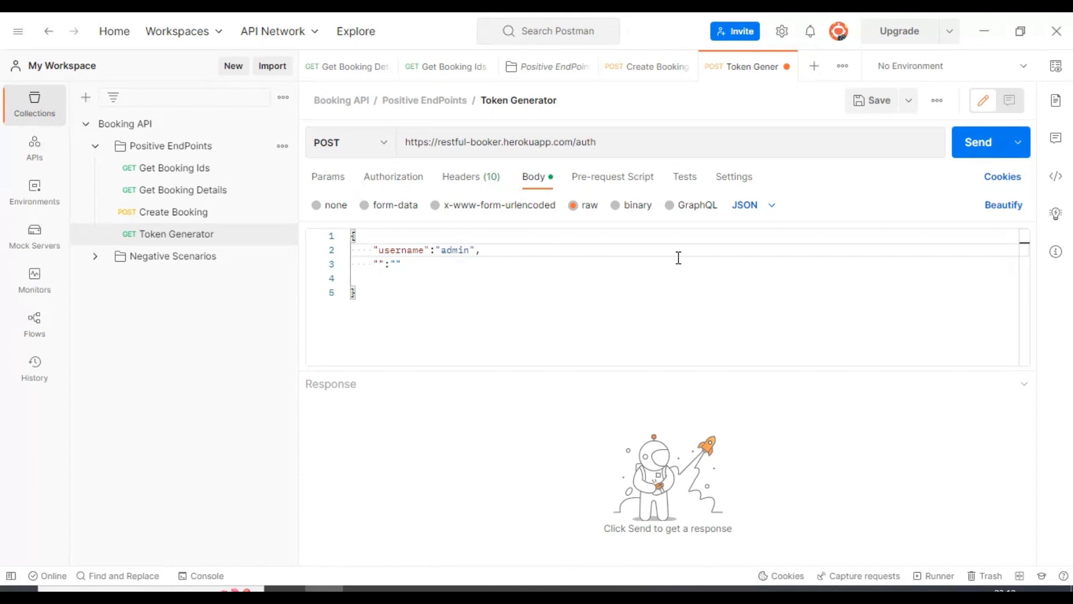
left_click(379, 265)
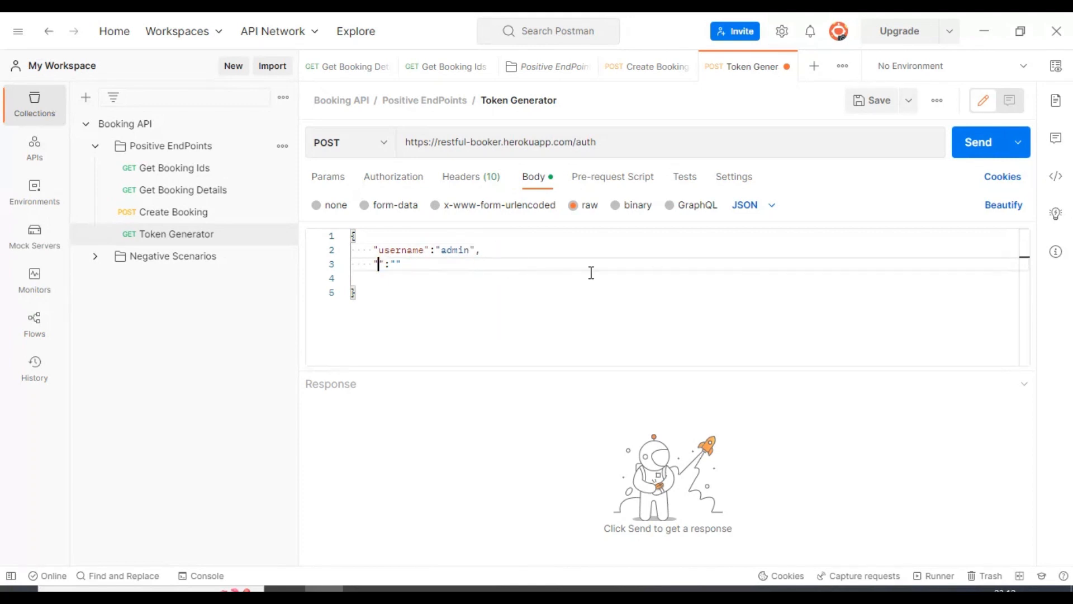
type("pssw")
key("BackSpace")
key("BackSpace")
key("BackSpace")
type("s")
key("BackSpace")
type("assword")
Switch to the restful-booker API docs in Edge and find the CreateToken section.
left_click(285, 588)
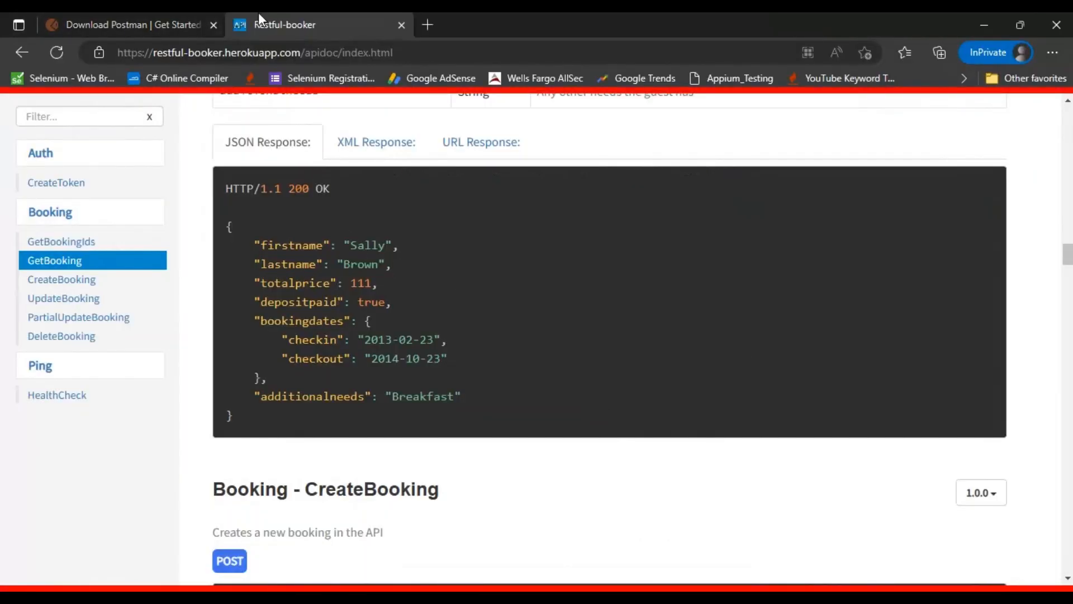
left_click(426, 52)
left_click(461, 57)
left_click_drag(462, 57, 131, 52)
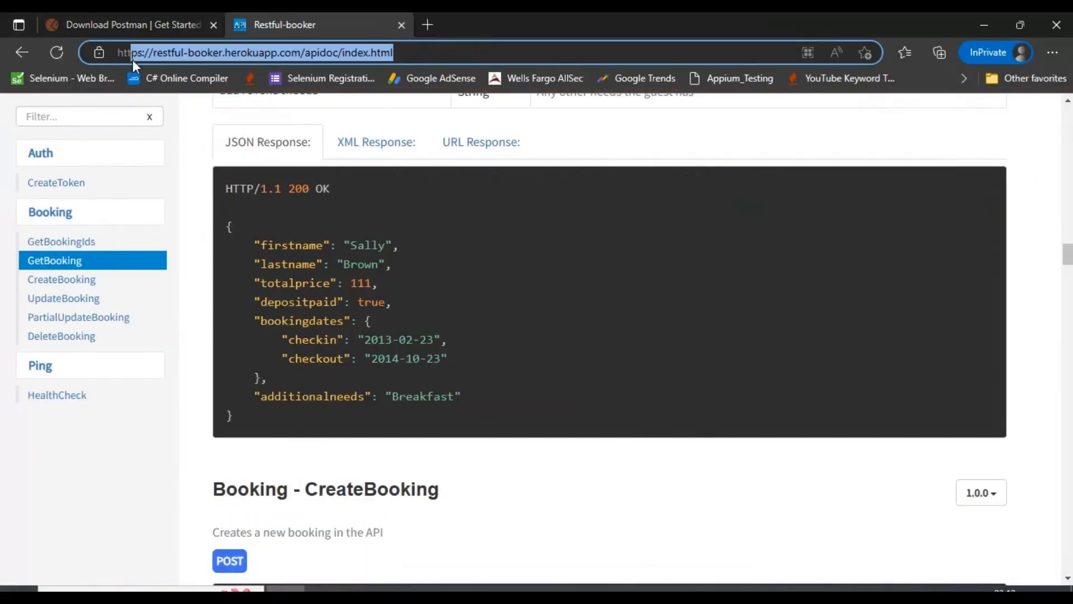
scroll(699, 273, "up", 10)
scroll(699, 286, "up", 15)
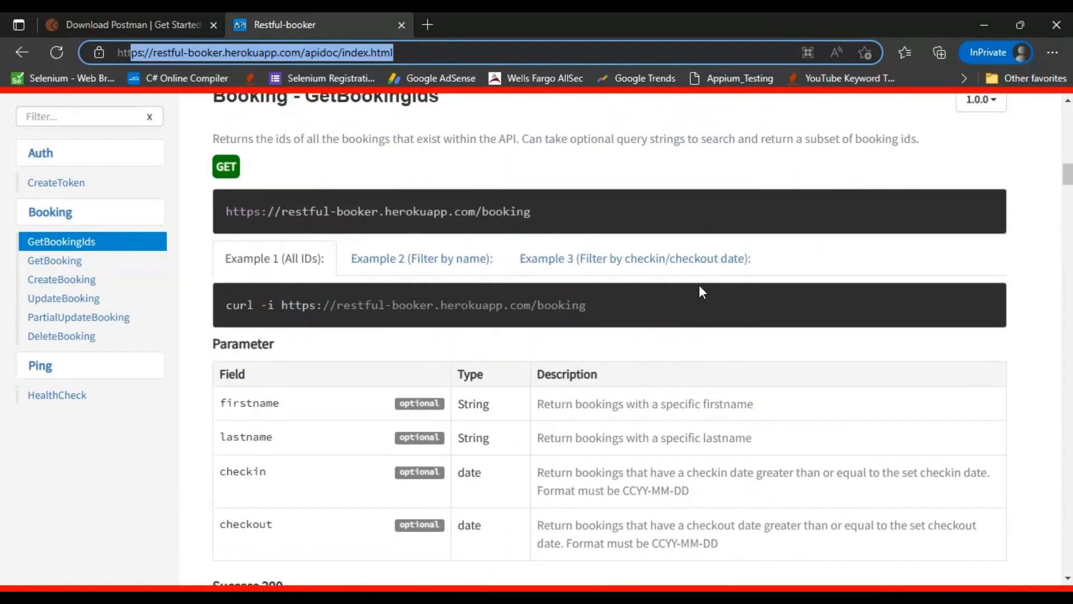
scroll(696, 286, "down", 5)
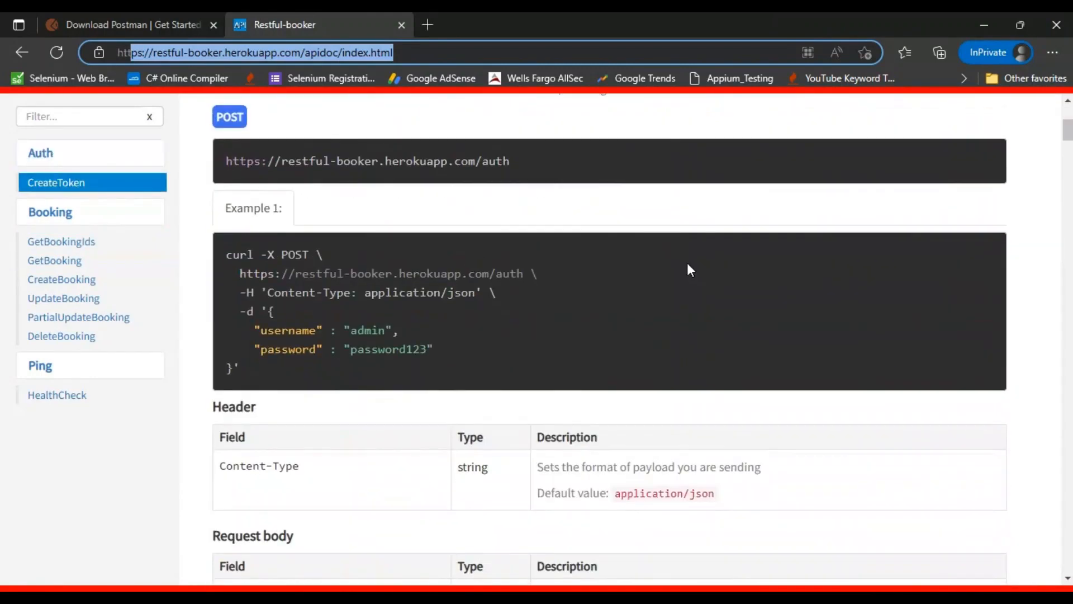
Study the CreateToken curl example's username and password fields, then return to Postman.
double_click(272, 334)
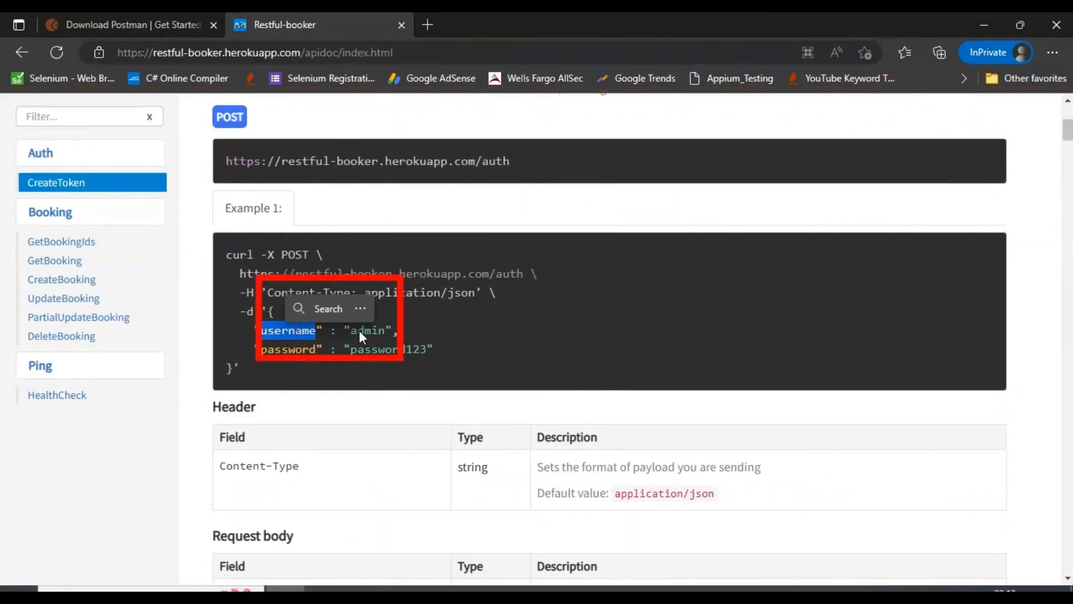
double_click(366, 330)
double_click(276, 350)
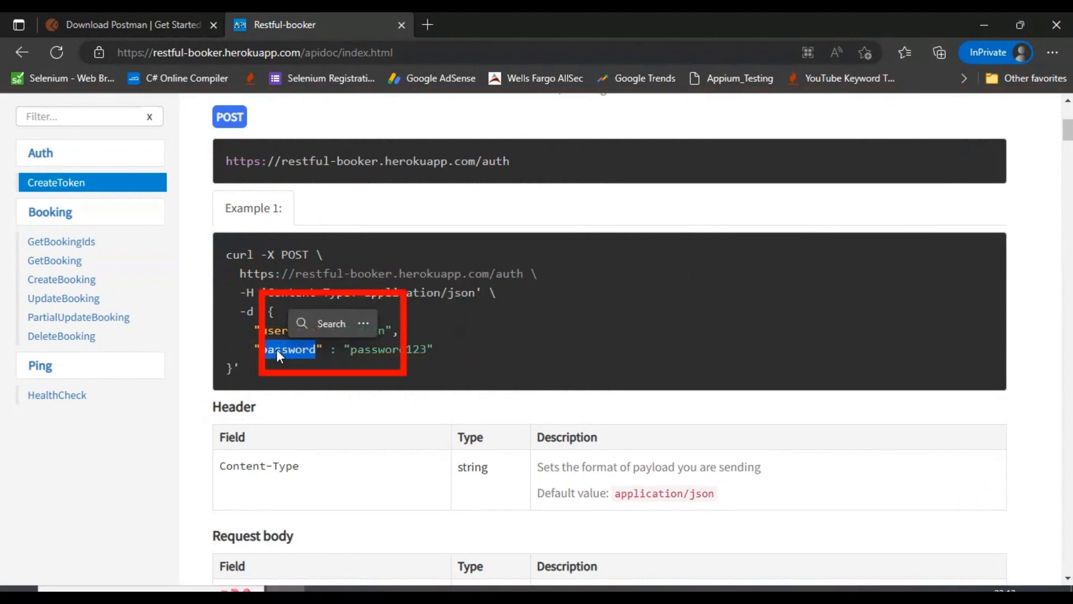
double_click(381, 347)
left_click_drag(269, 312, 271, 366)
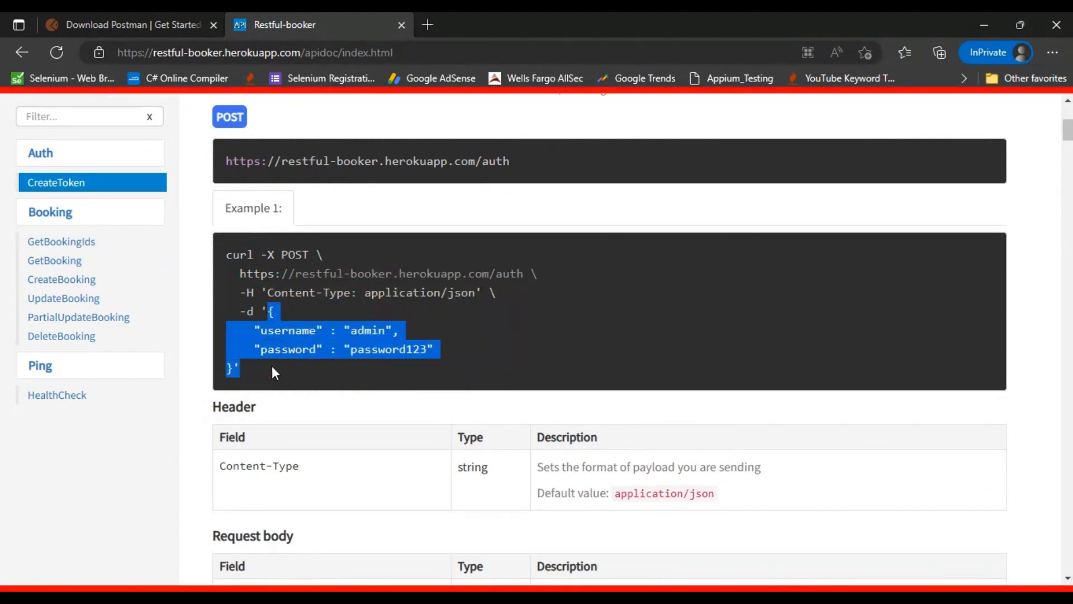
left_click_drag(226, 255, 253, 368)
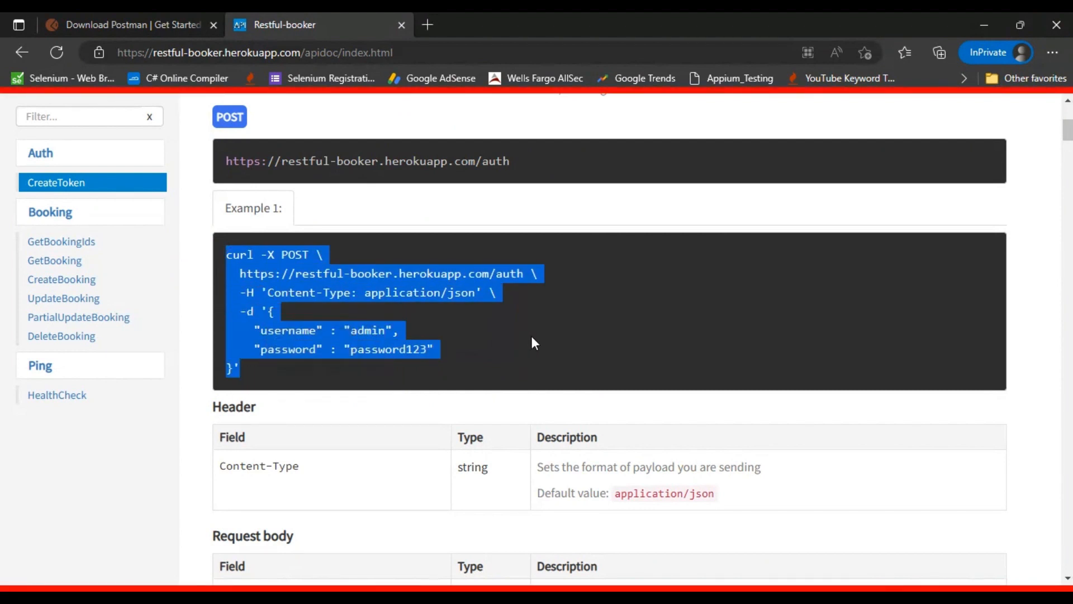
left_click(324, 590)
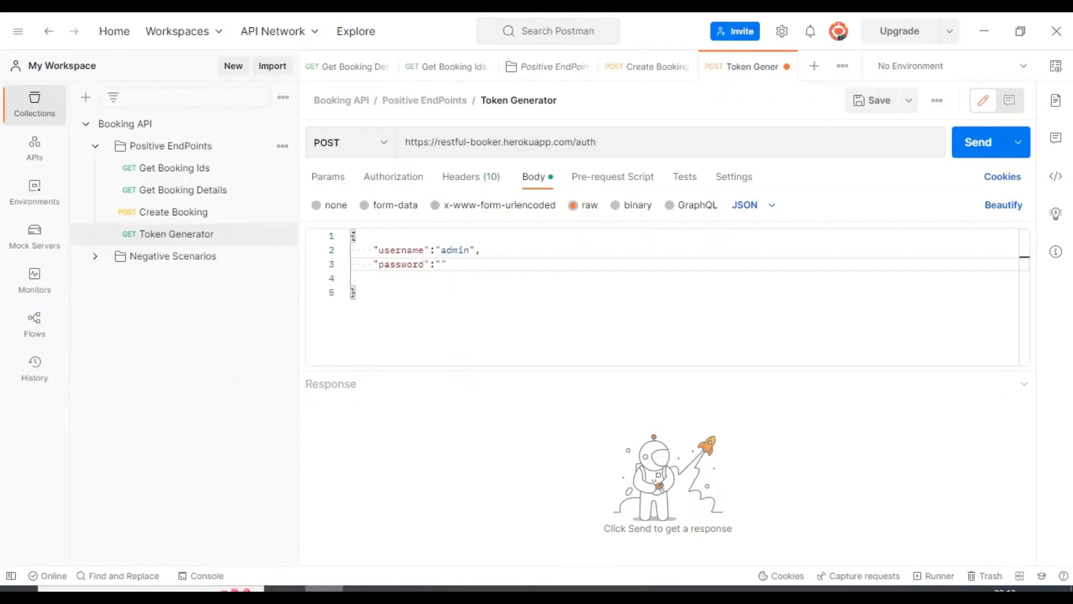
Enter the password in the body, save Token Generator, and send it to get a token.
left_click(441, 264)
type("password")
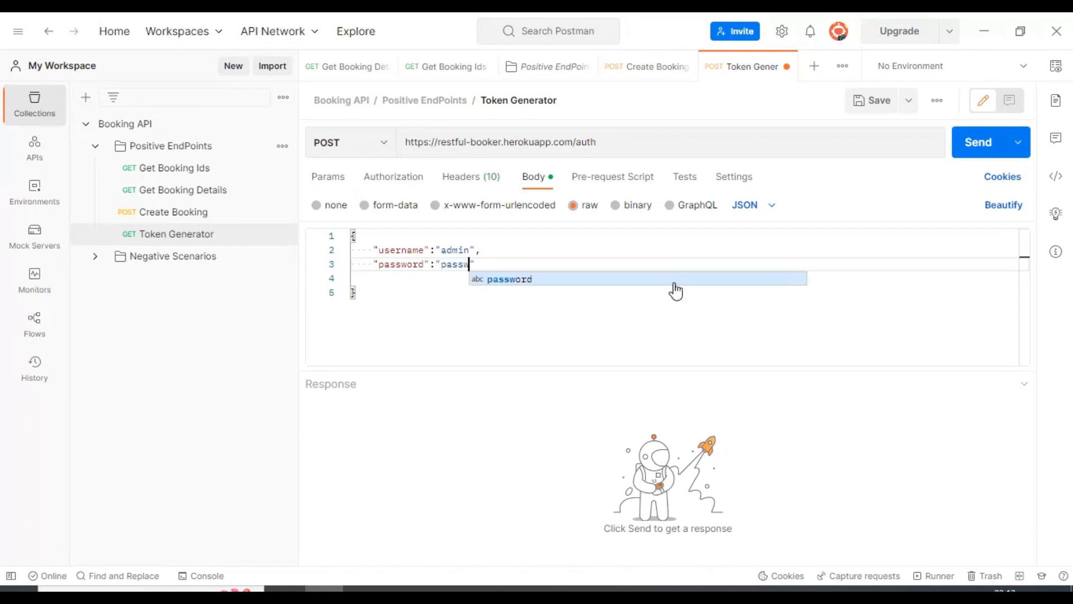
type("123")
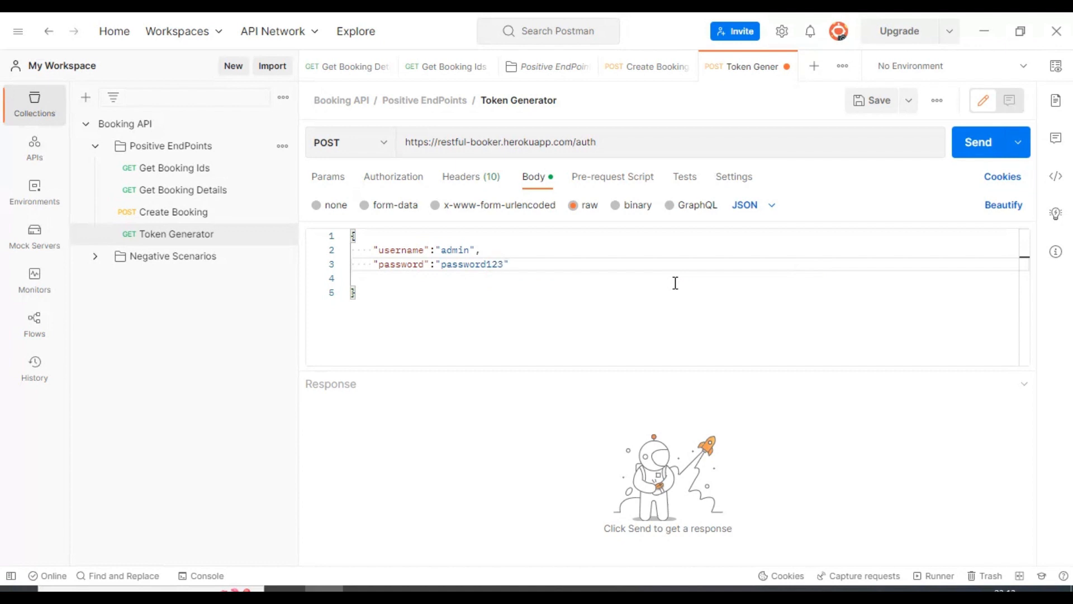
key("ctrl+s")
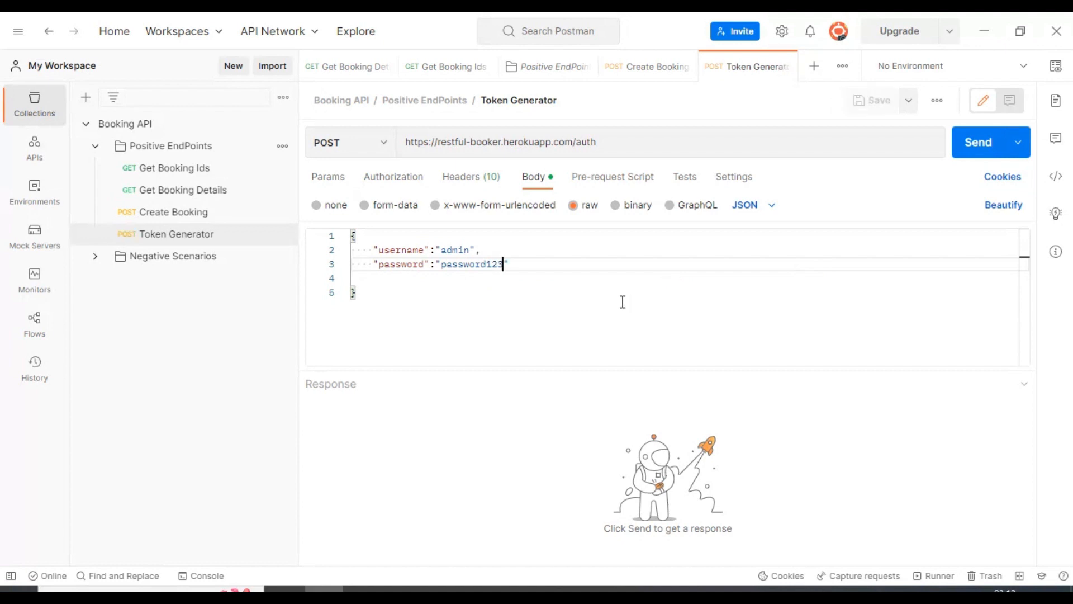
left_click(976, 150)
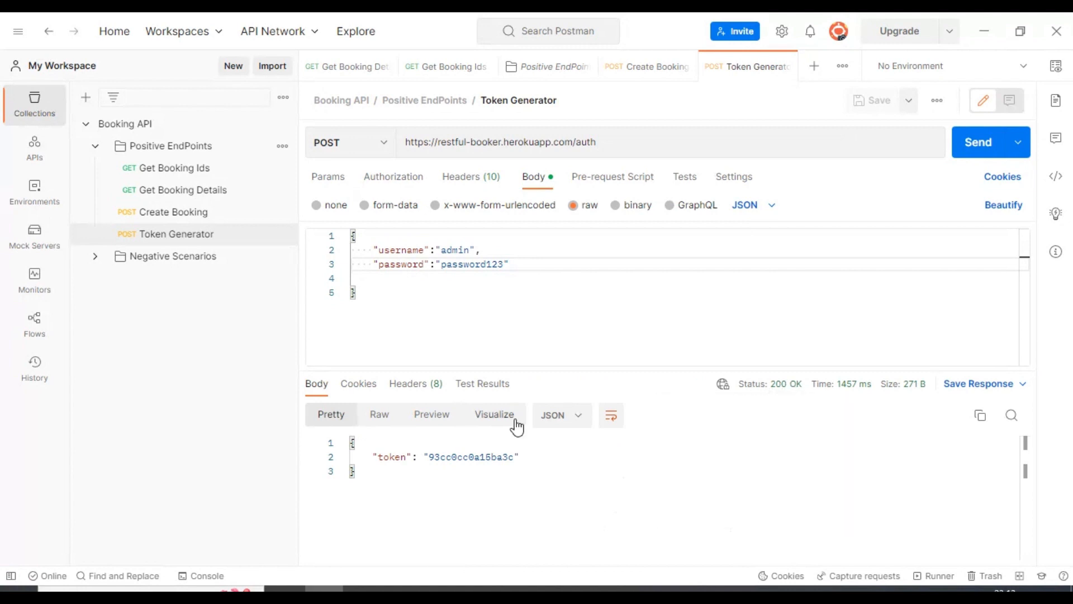
double_click(455, 458)
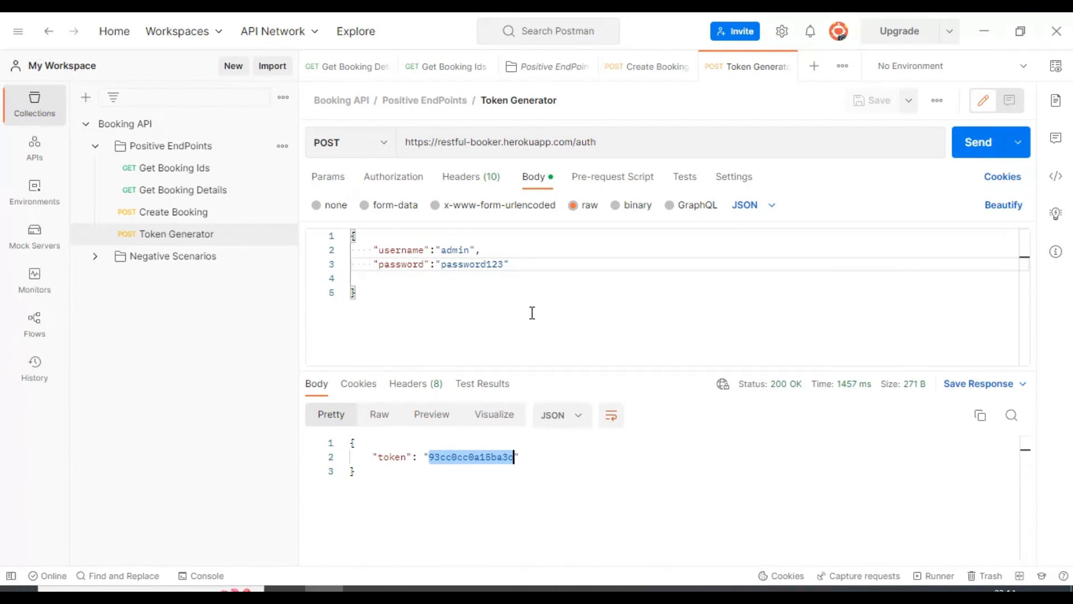
Send Get Booking Details, then send Create Booking and copy the new booking id.
left_click(183, 190)
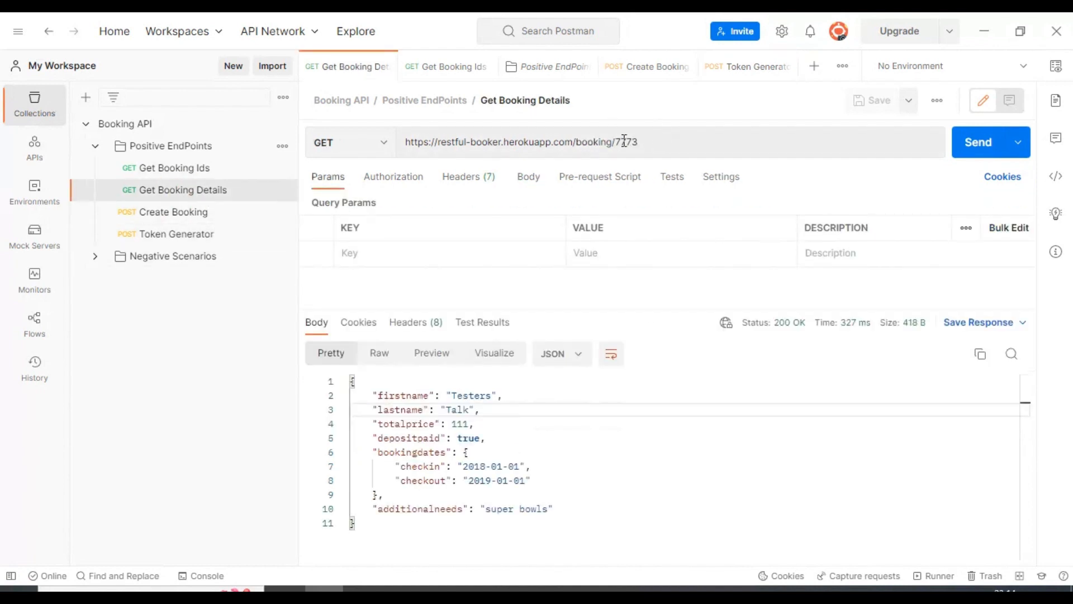
double_click(617, 142)
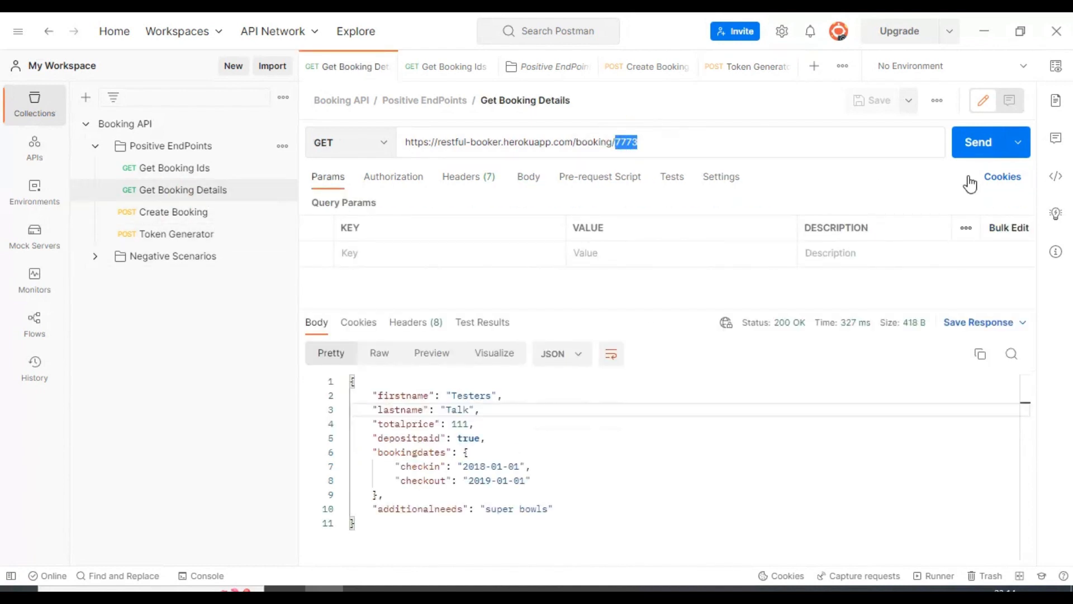
left_click(975, 143)
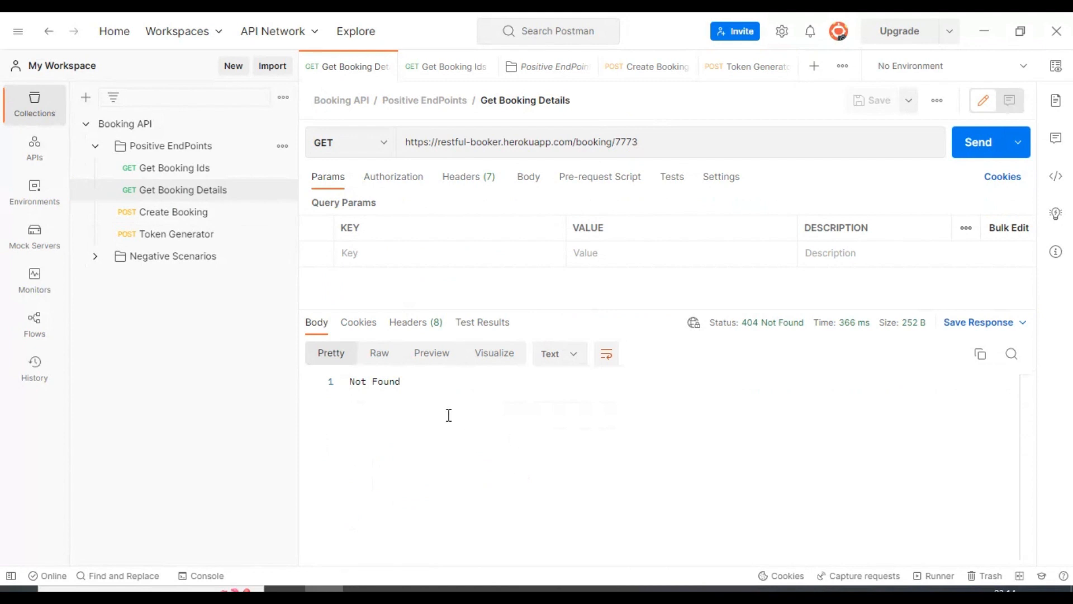
left_click(168, 212)
left_click(976, 144)
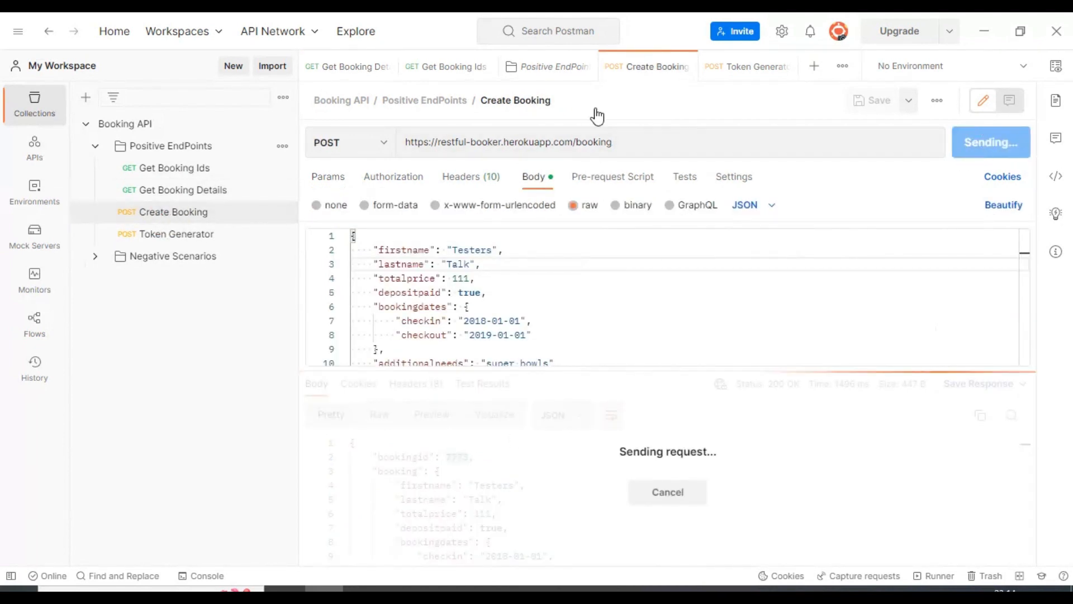
double_click(456, 457)
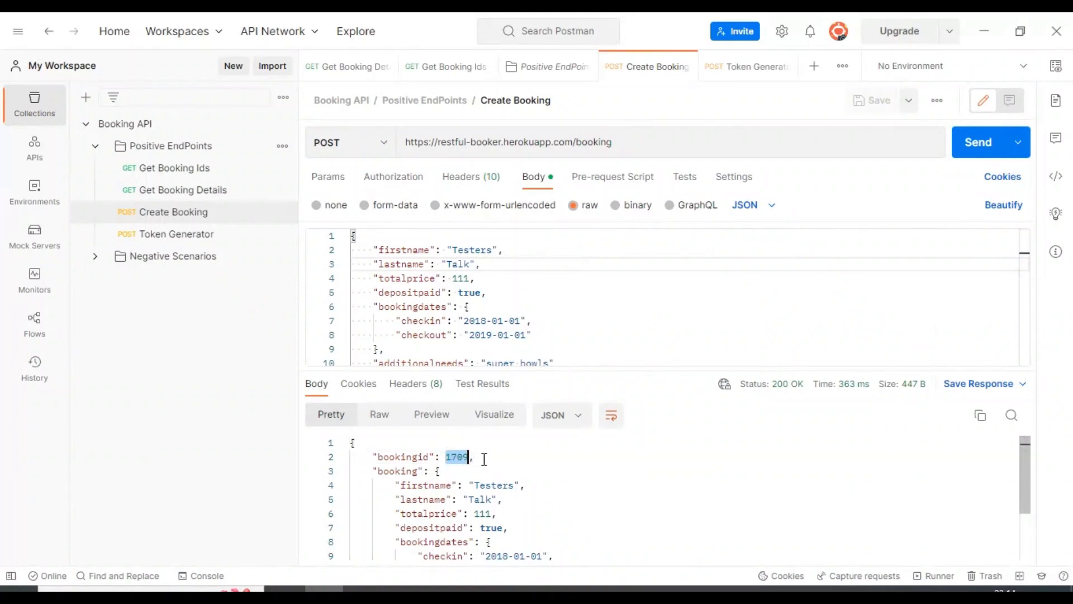
Point Get Booking Details at /booking/1709 and send it.
left_click(184, 191)
double_click(623, 137)
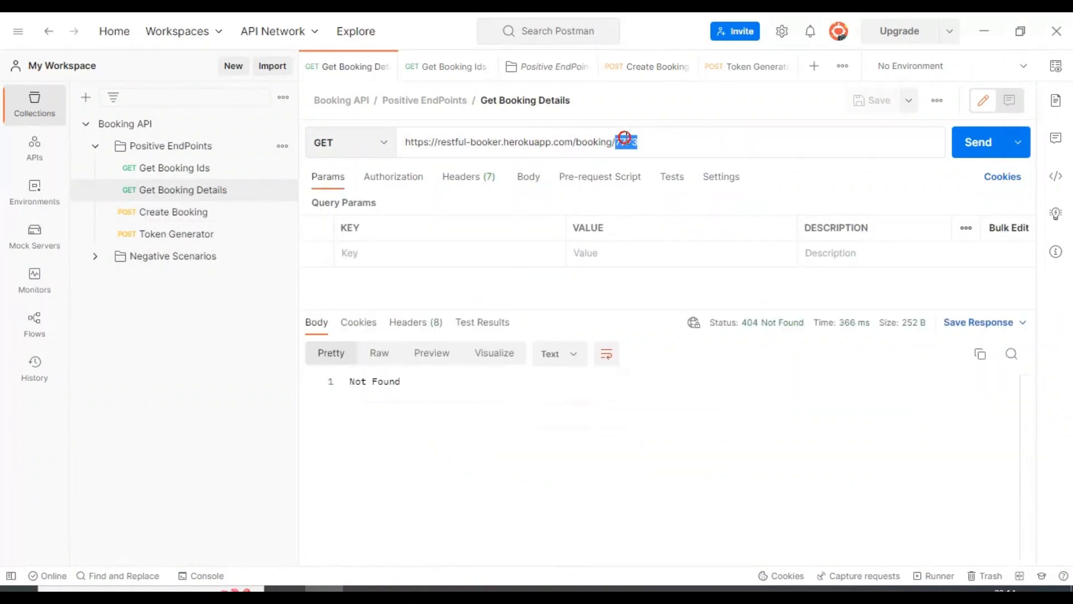
type("1709")
left_click(983, 151)
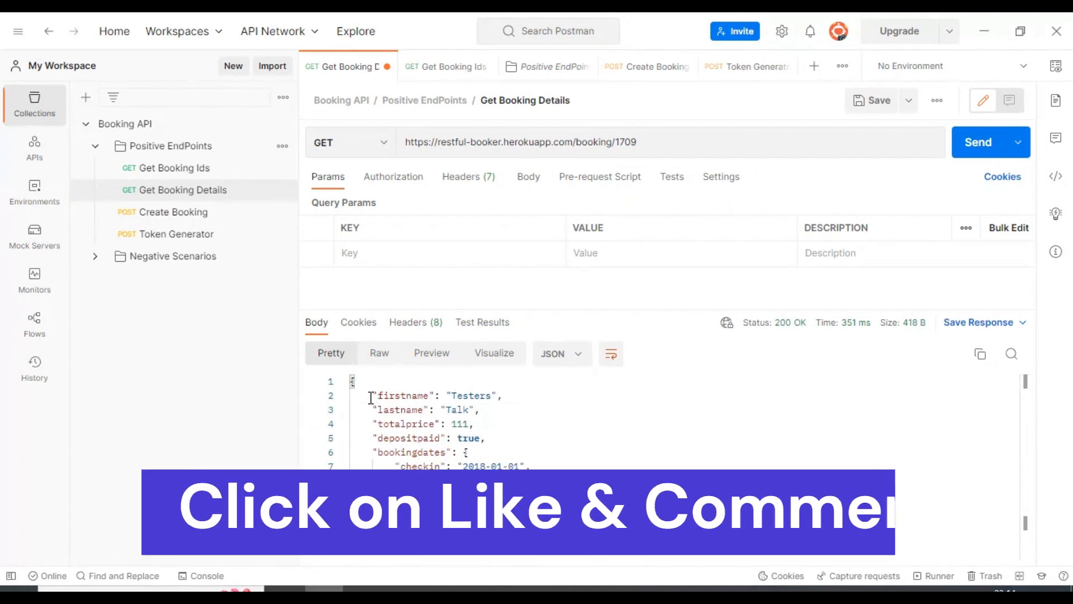
Check the response shows firstname Testers and lastname Talk.
left_click_drag(373, 403, 536, 466)
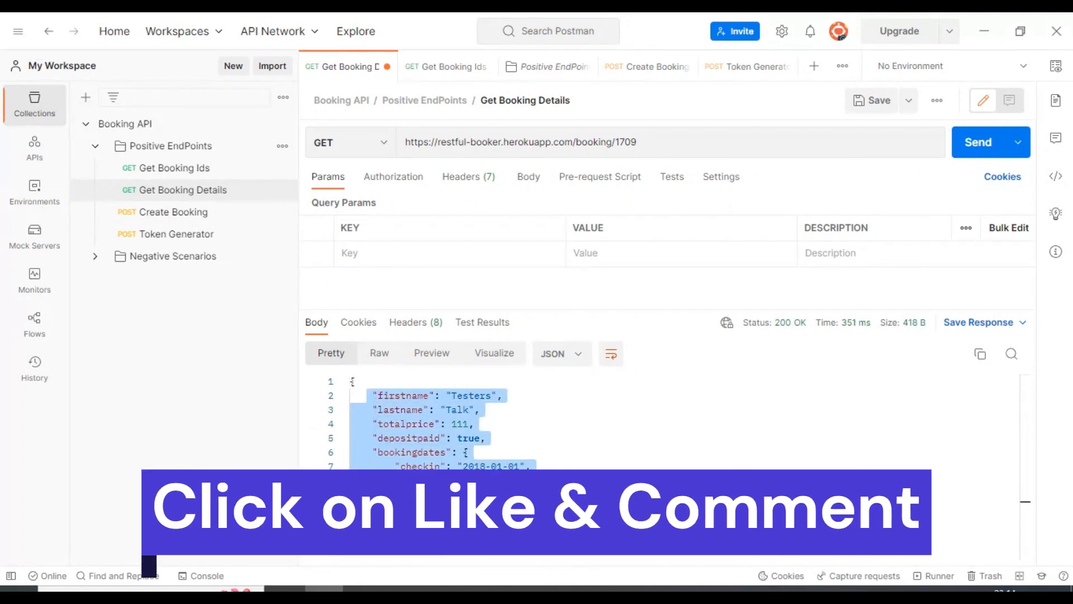
left_click(525, 424)
double_click(407, 397)
left_click(395, 412)
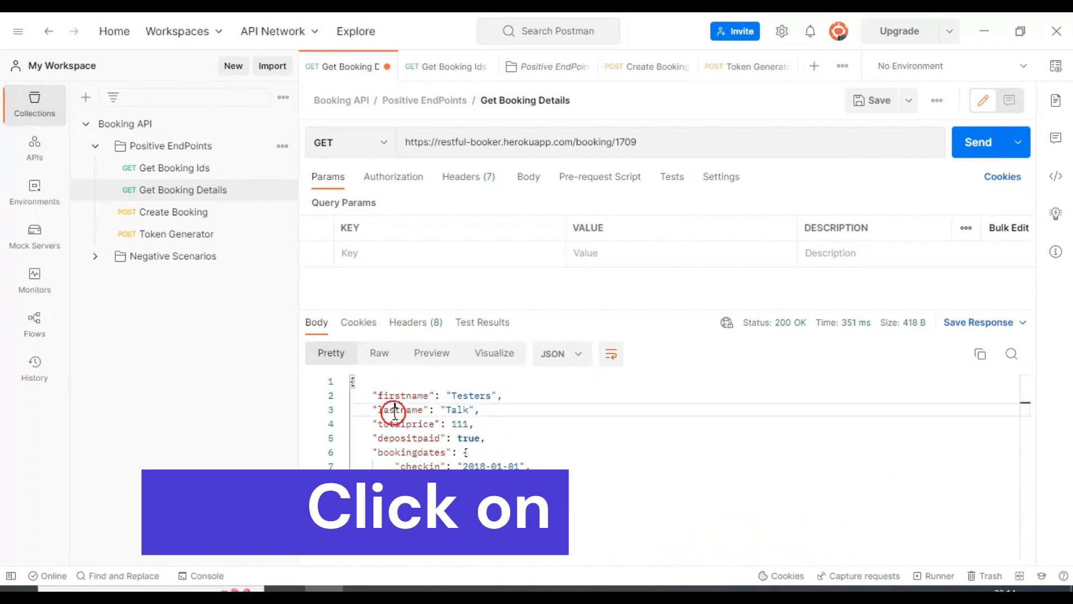
double_click(394, 412)
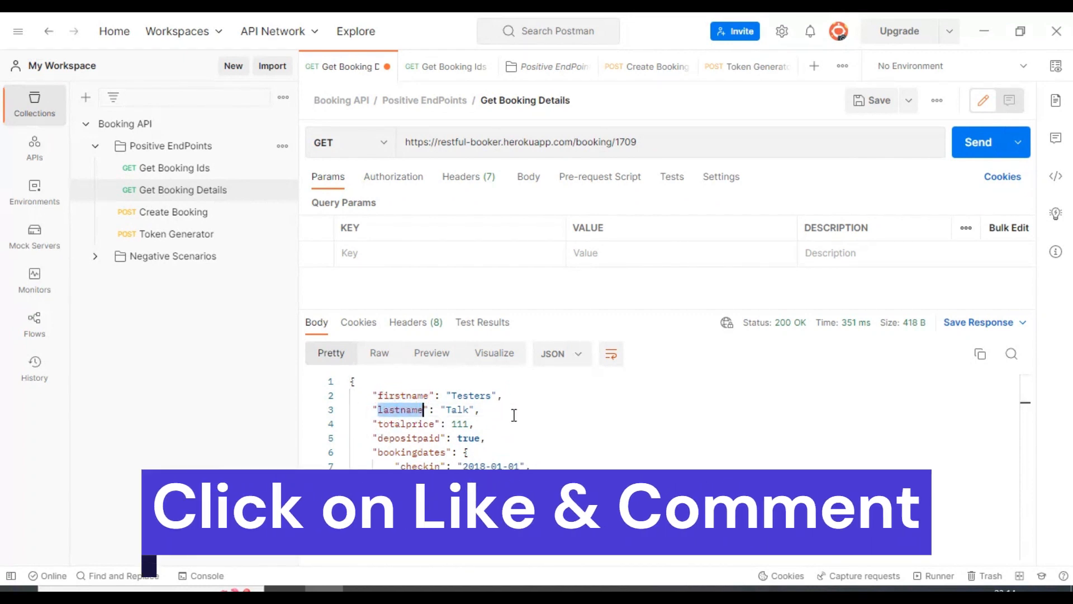
left_click(170, 146)
Add a new request to Positive EndPoints named Update Booking.
left_click(282, 146)
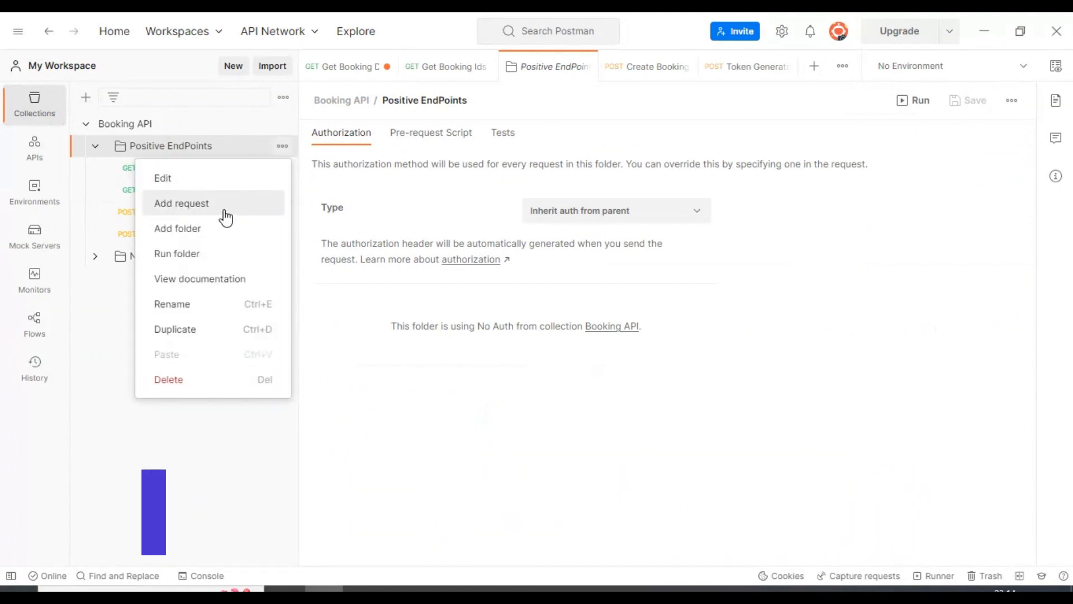
left_click(223, 203)
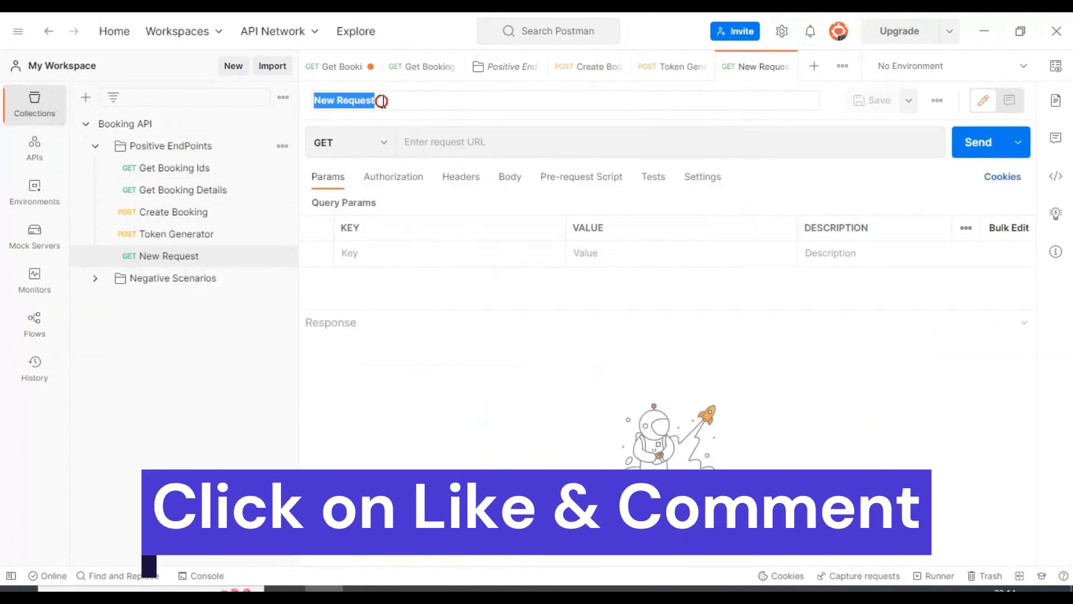
left_click_drag(381, 101, 230, 100)
type("Update")
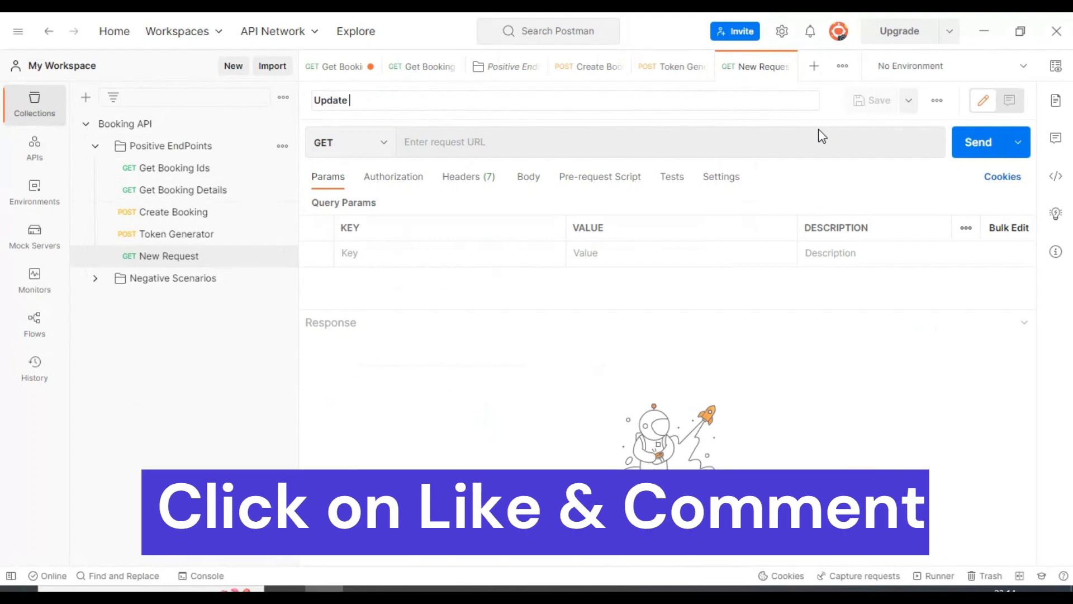
type(" Booking")
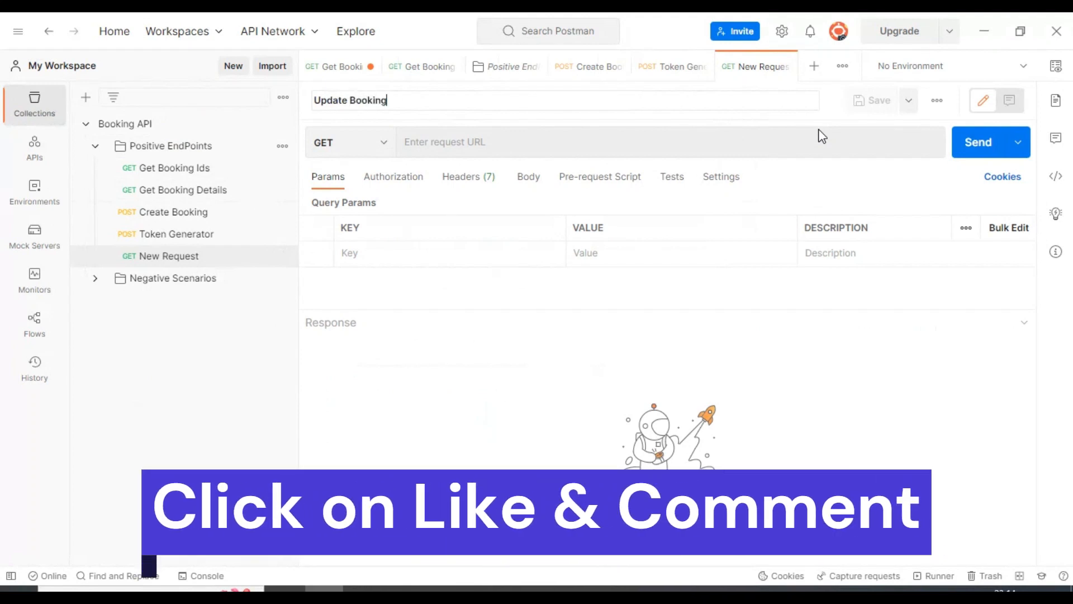
left_click(379, 146)
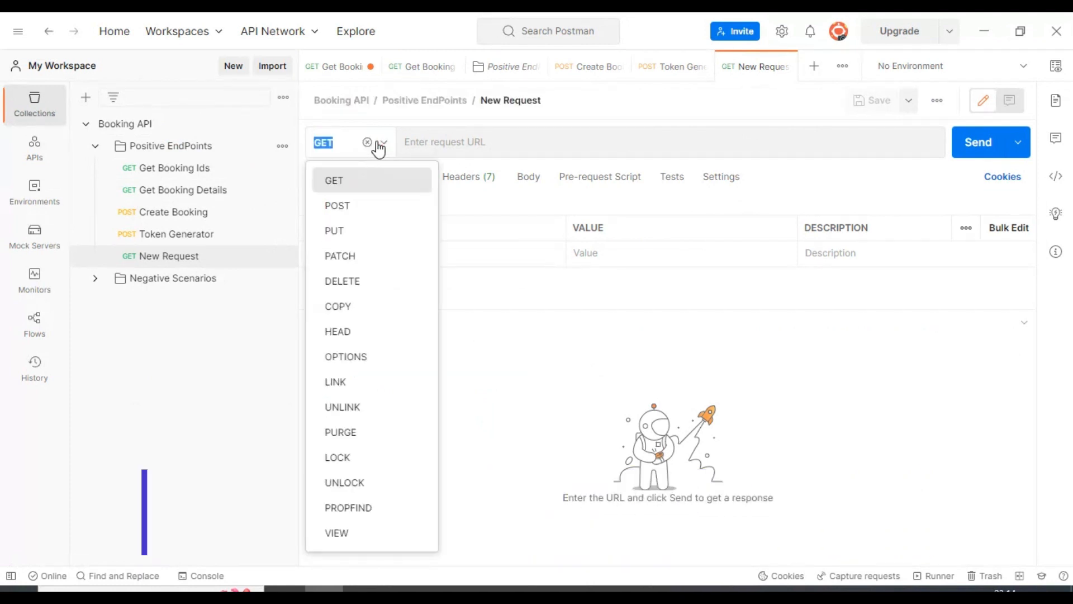
left_click(350, 232)
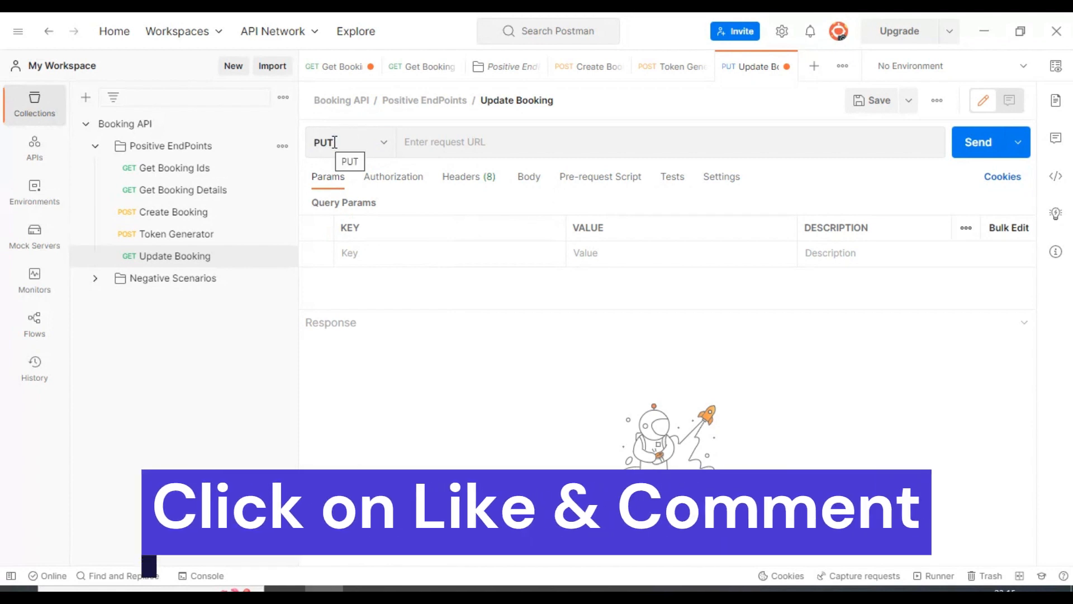
left_click(420, 141)
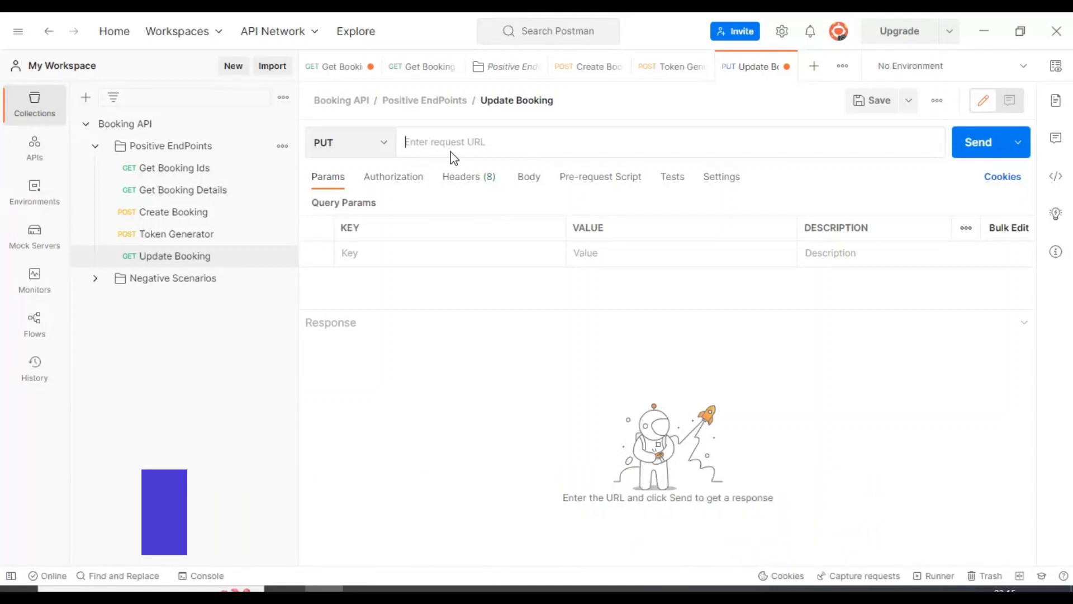
type("ht")
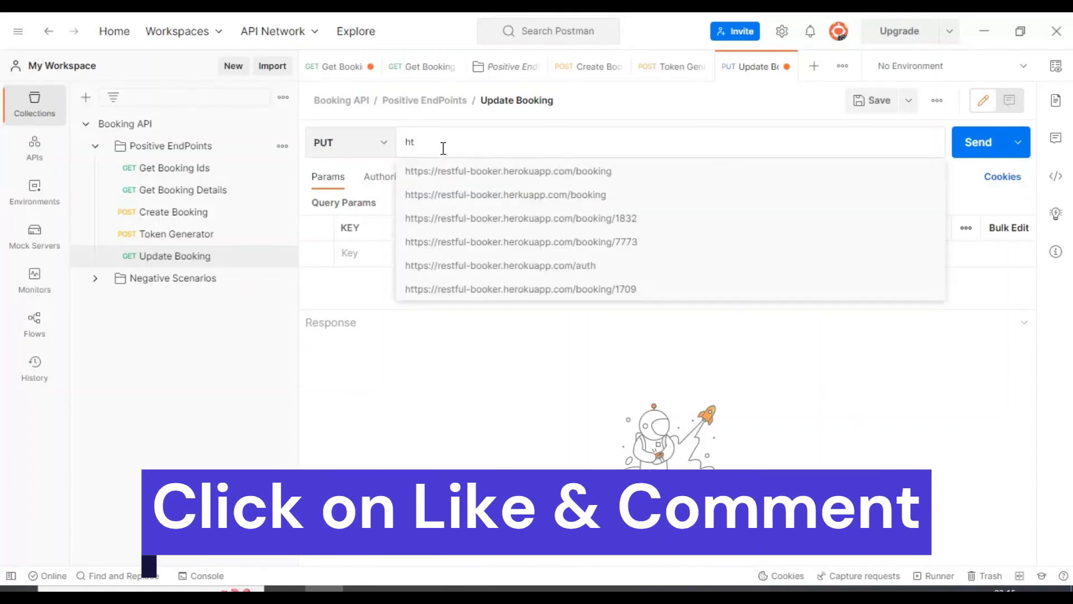
left_click(546, 172)
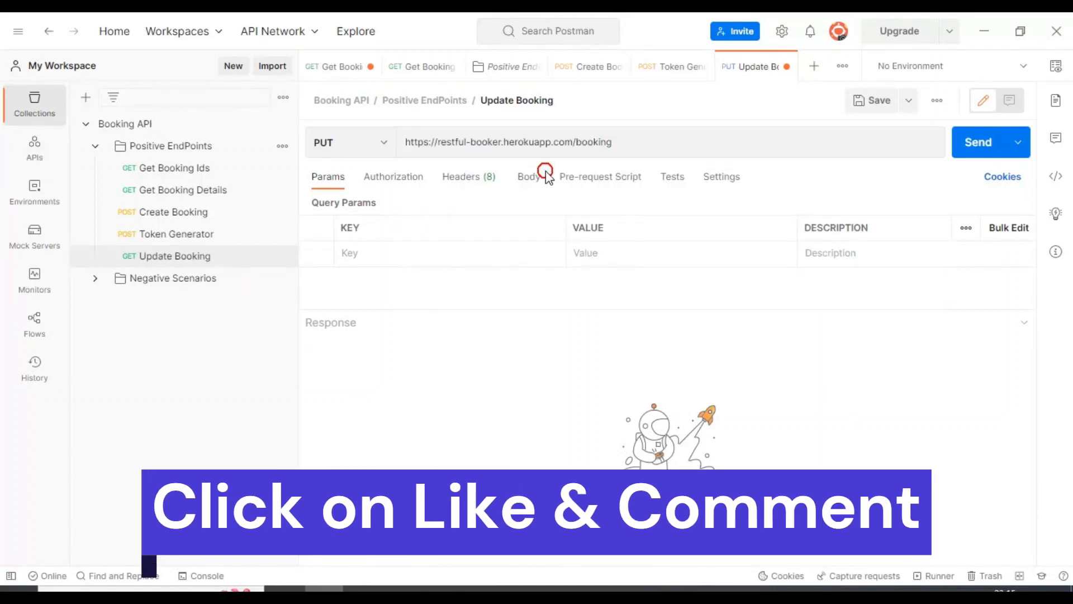
left_click(577, 143)
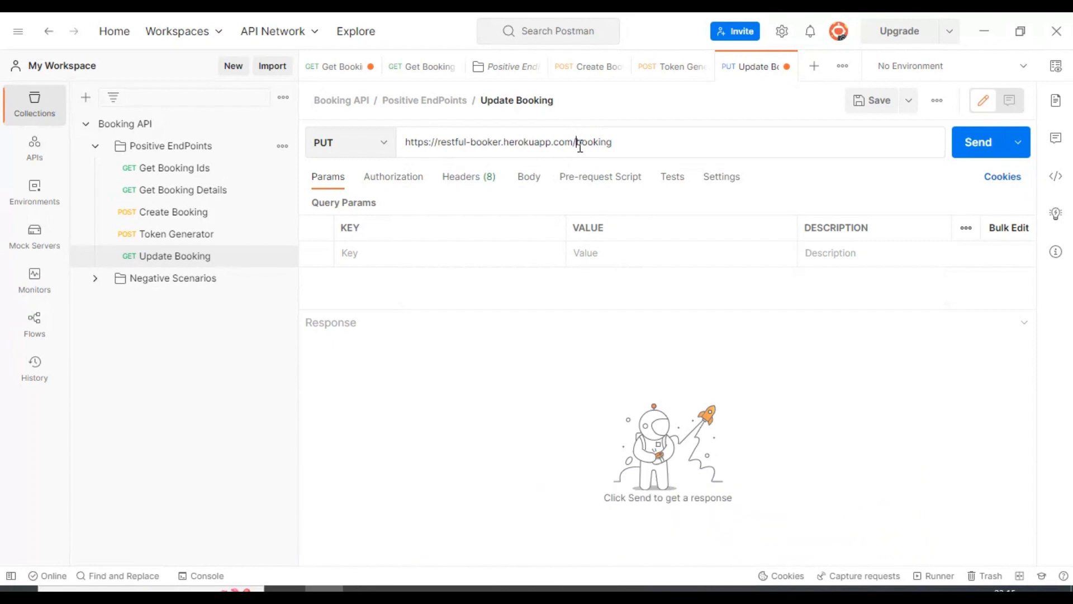
double_click(590, 143)
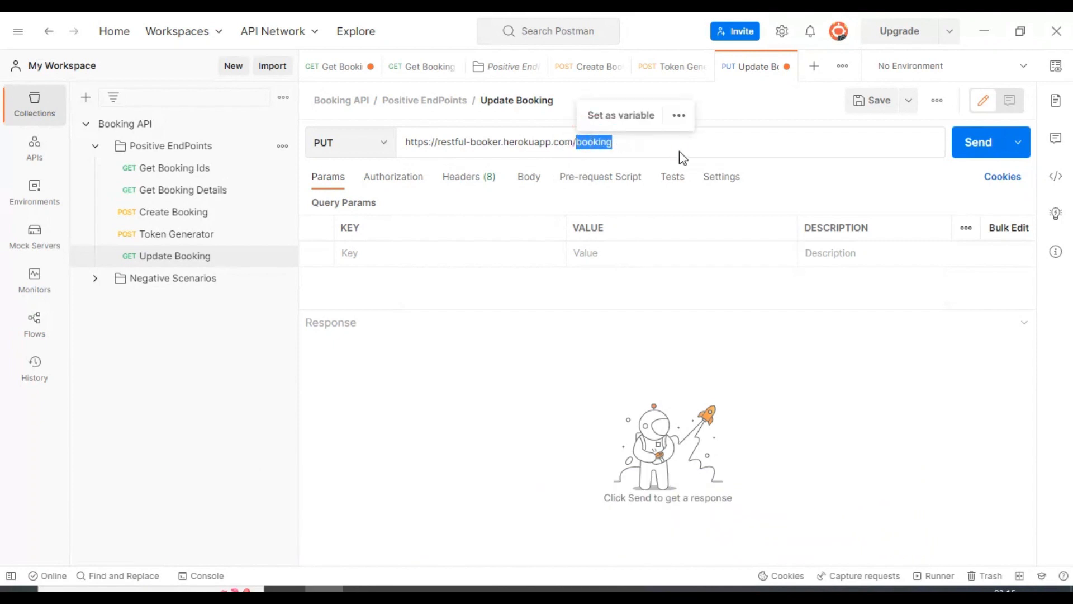
left_click(487, 178)
Add a Content-Type: application/json header to Update Booking.
left_click(439, 253)
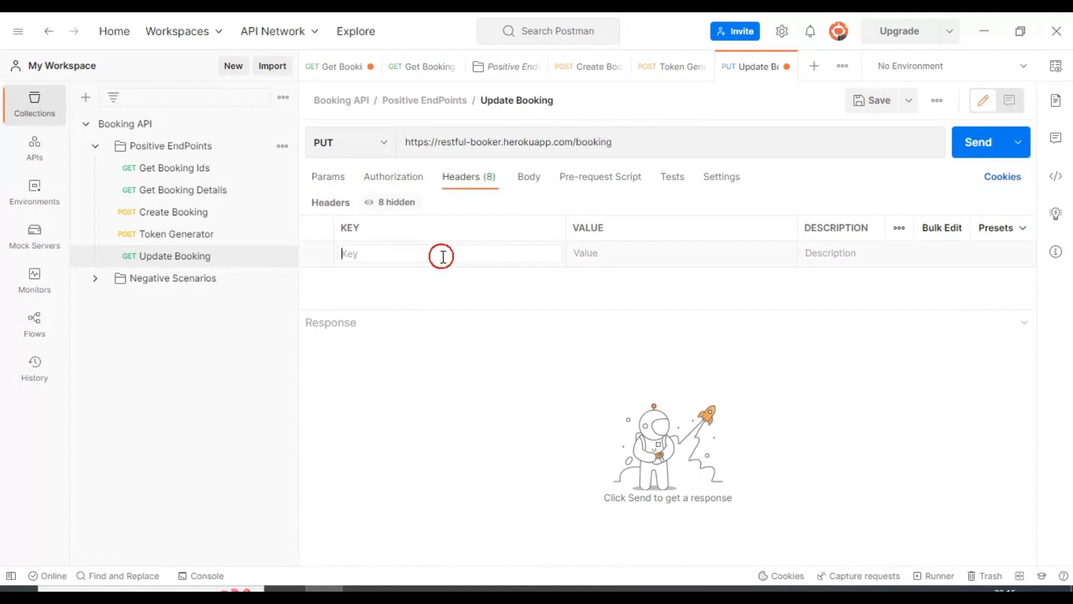
type("t-Ty")
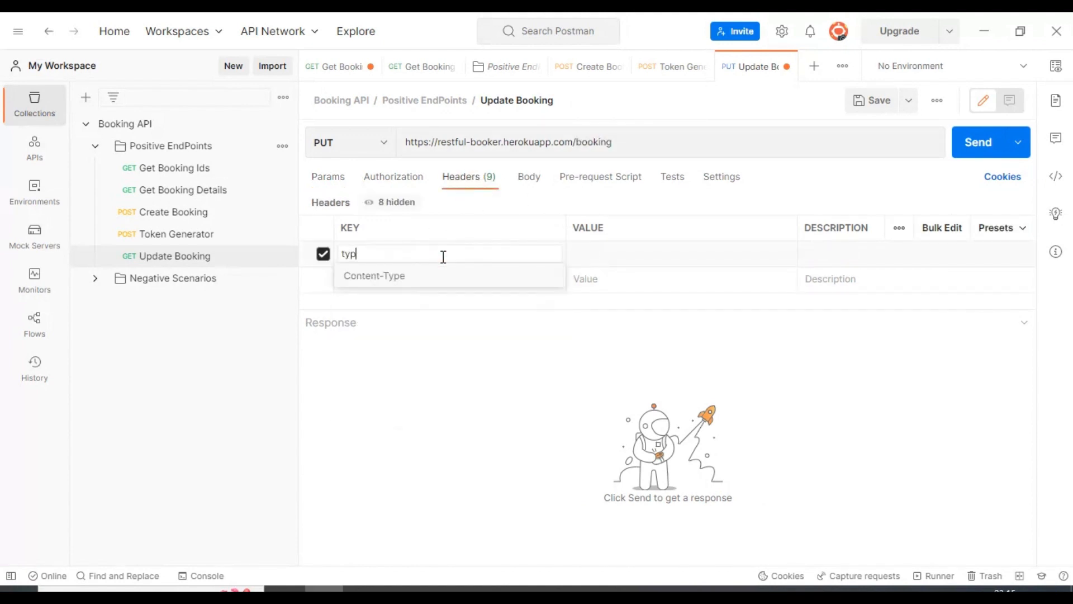
type("p")
left_click(438, 274)
left_click(616, 253)
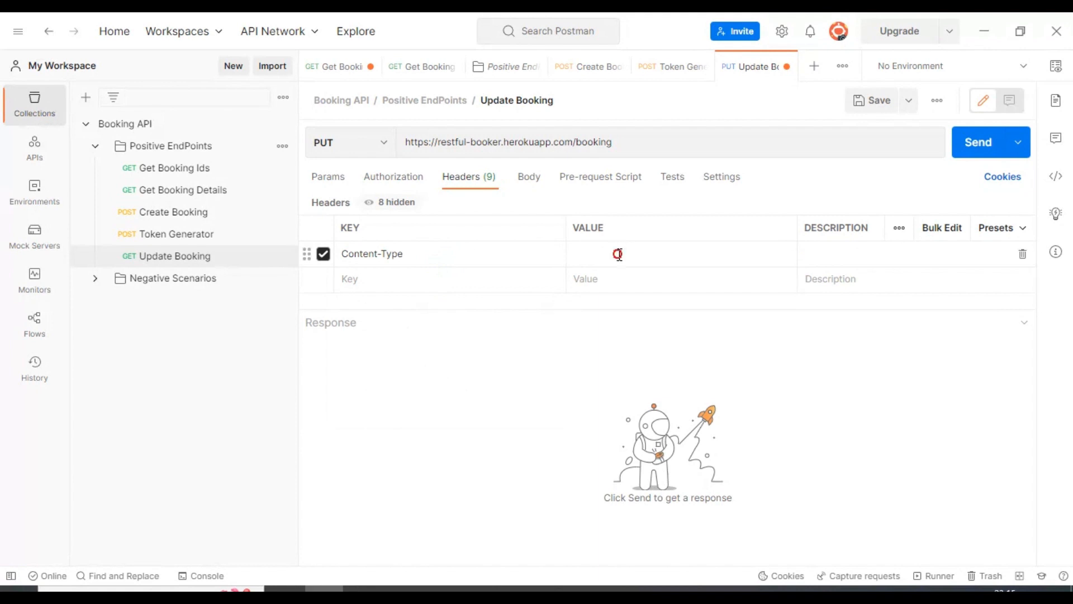
type("ap")
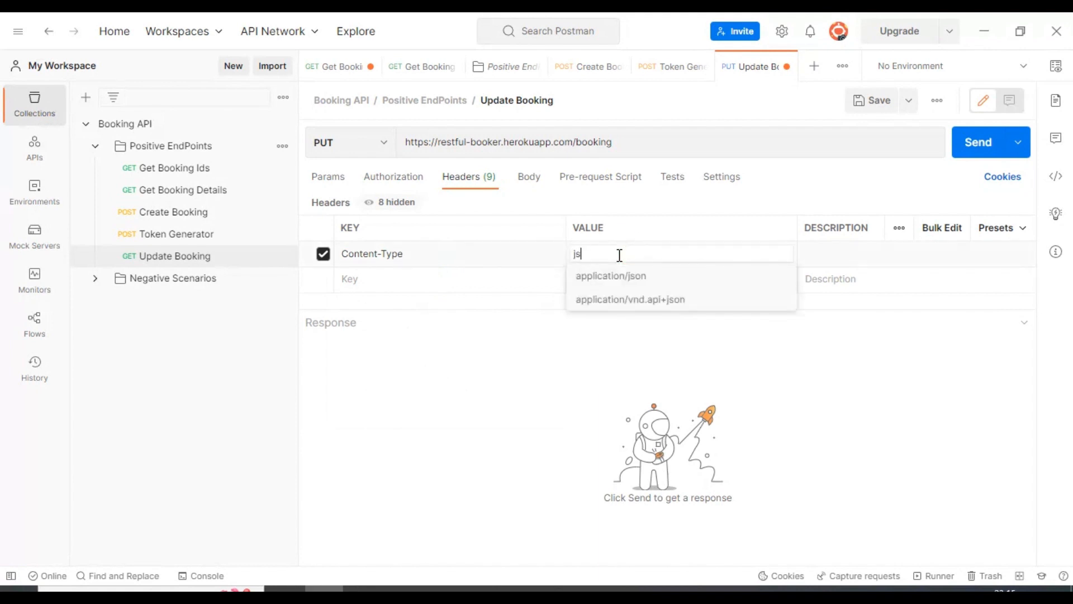
left_click(633, 277)
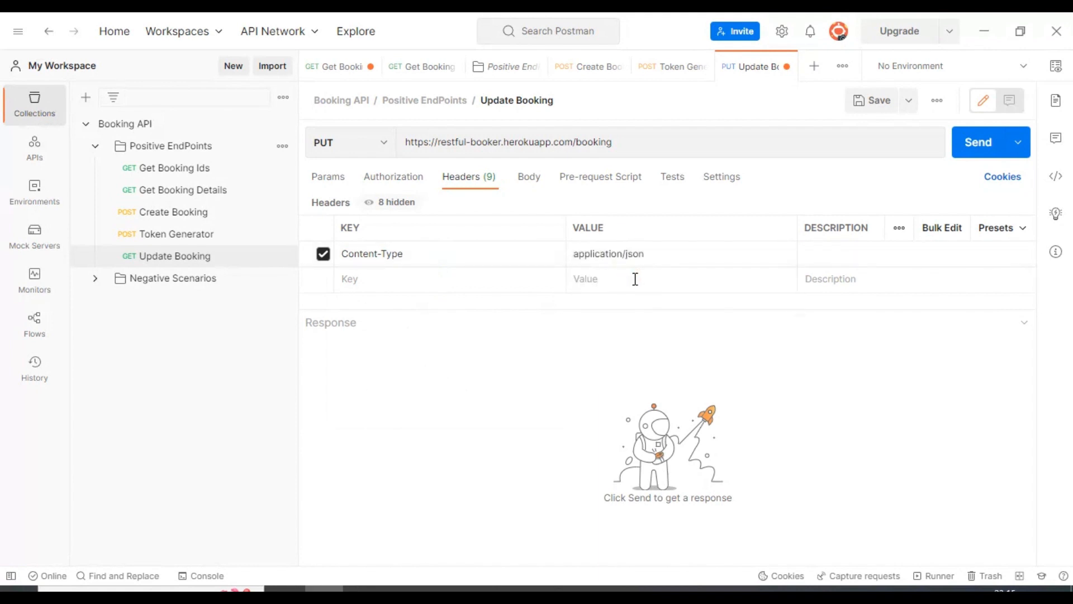
Add a Cookie header carrying the token value and save the request.
left_click(522, 280)
type("cok==")
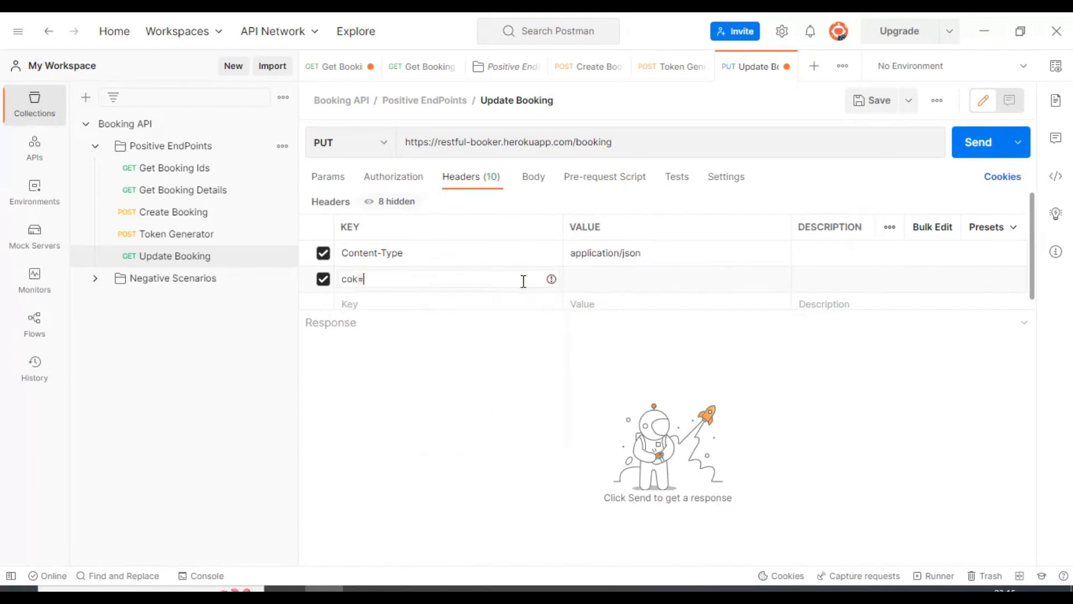
key("BackSpace")
key("BackSpace")
key("BackSpace")
type("o")
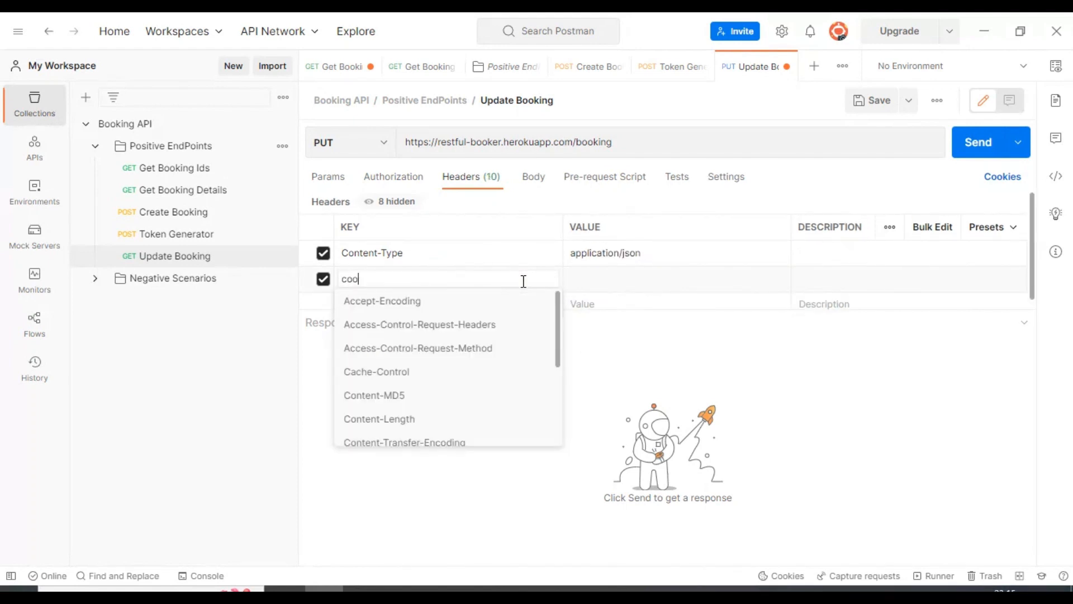
type("k")
left_click(446, 301)
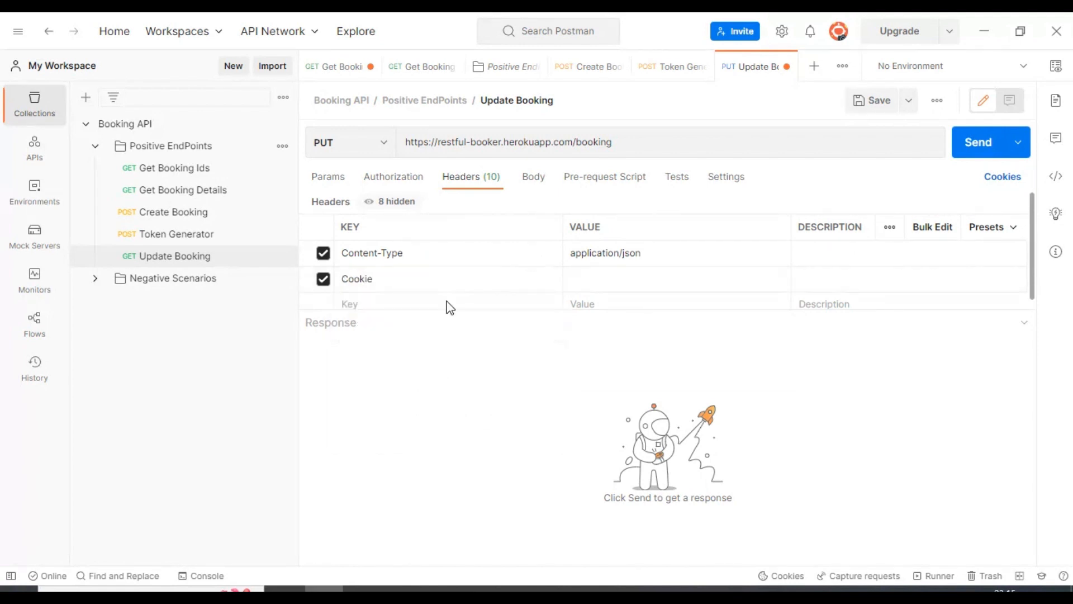
left_click(583, 283)
type("token=")
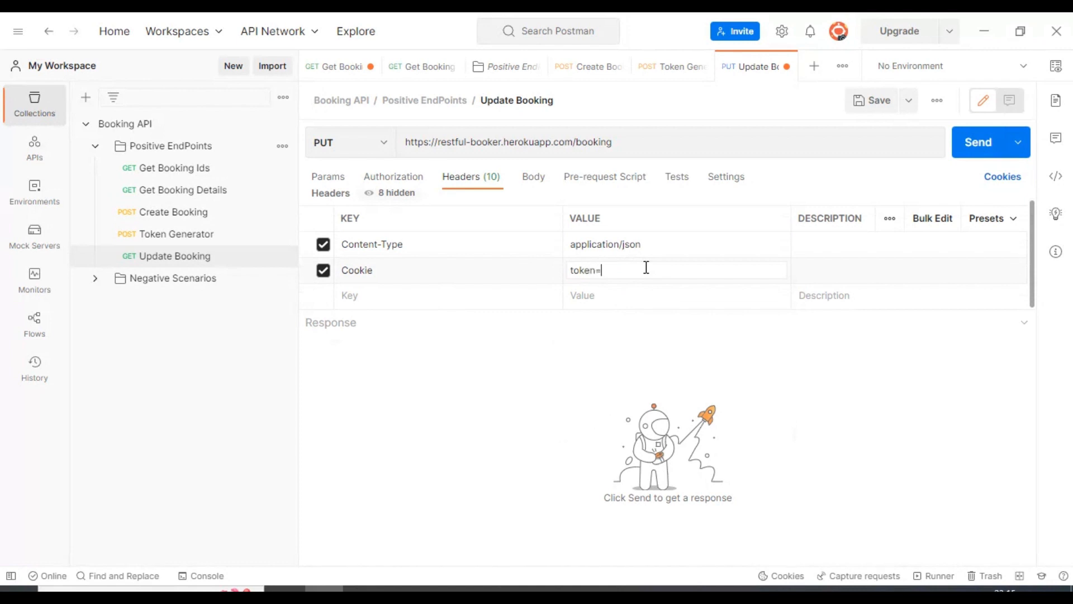
type("12345")
key("ctrl+s")
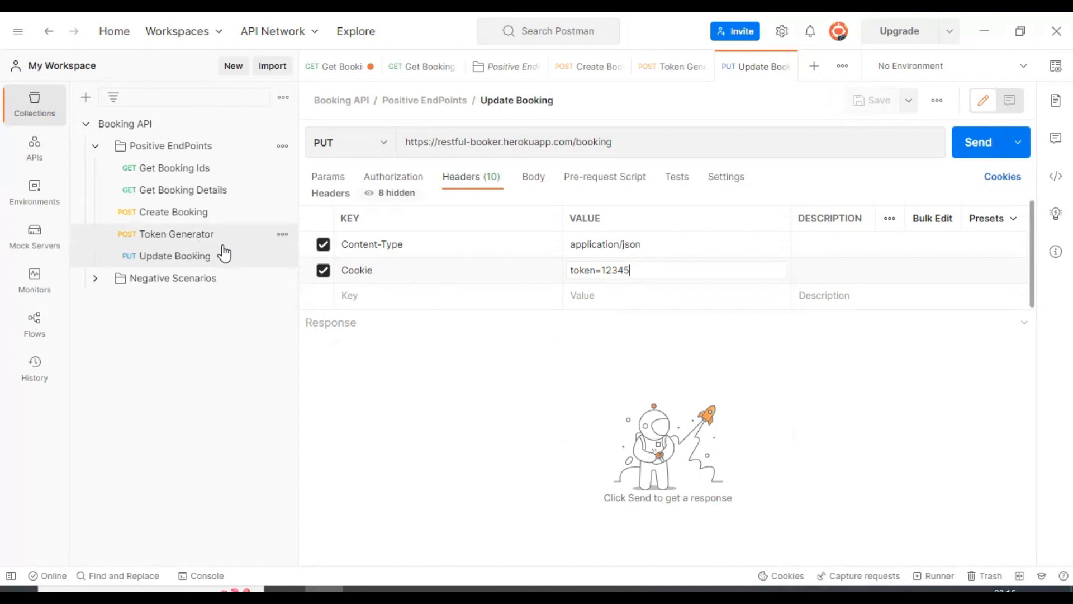
Copy the returned token from the Token Generator response.
left_click(167, 236)
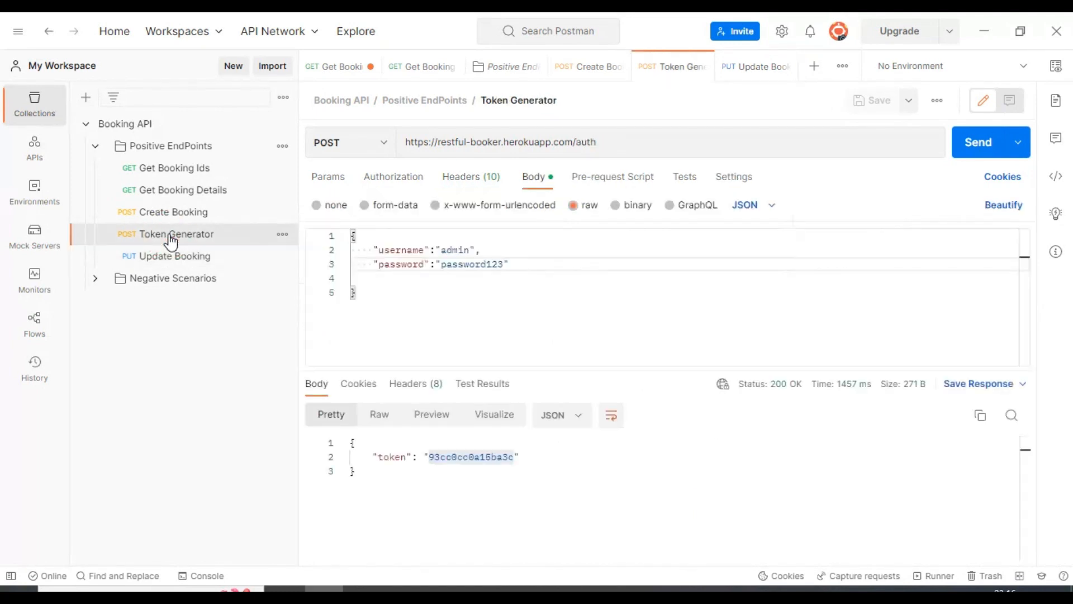
double_click(468, 461)
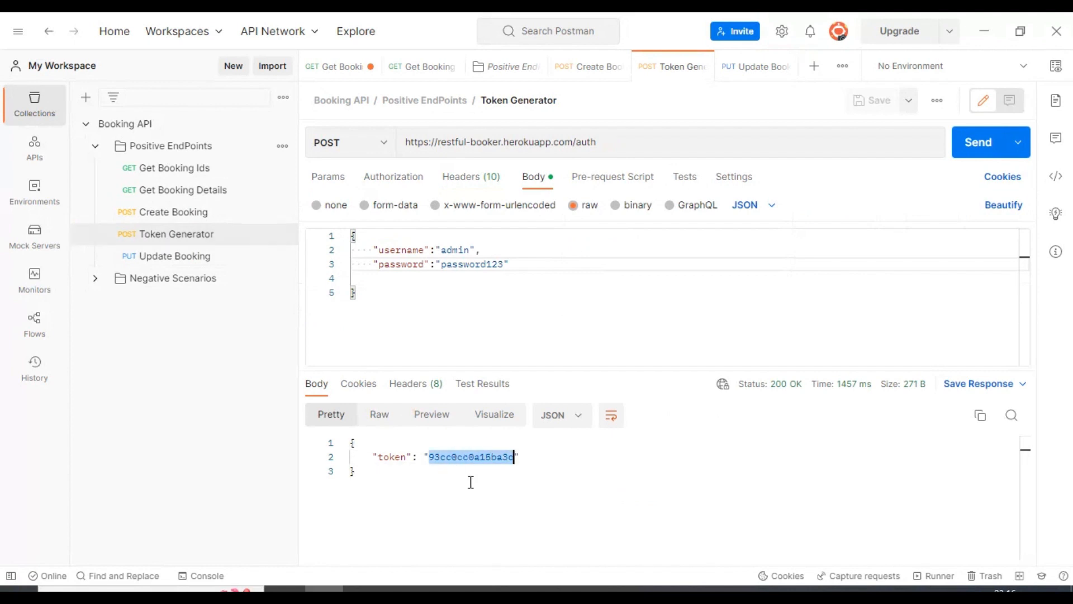
left_click(158, 257)
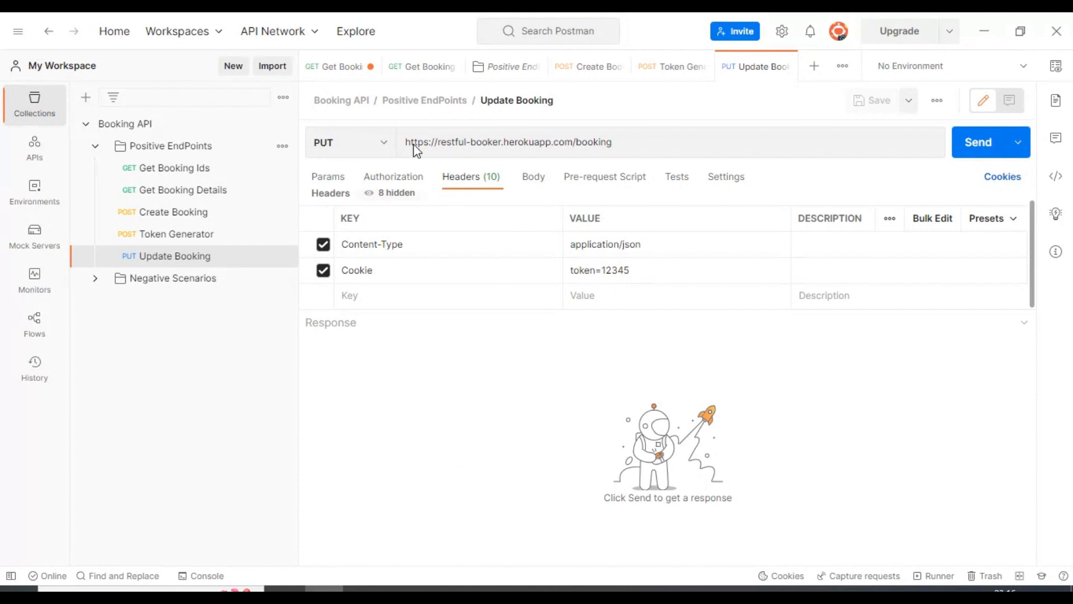
Append /123 to the Update Booking URL and save the request.
left_click(476, 143)
left_click(614, 142)
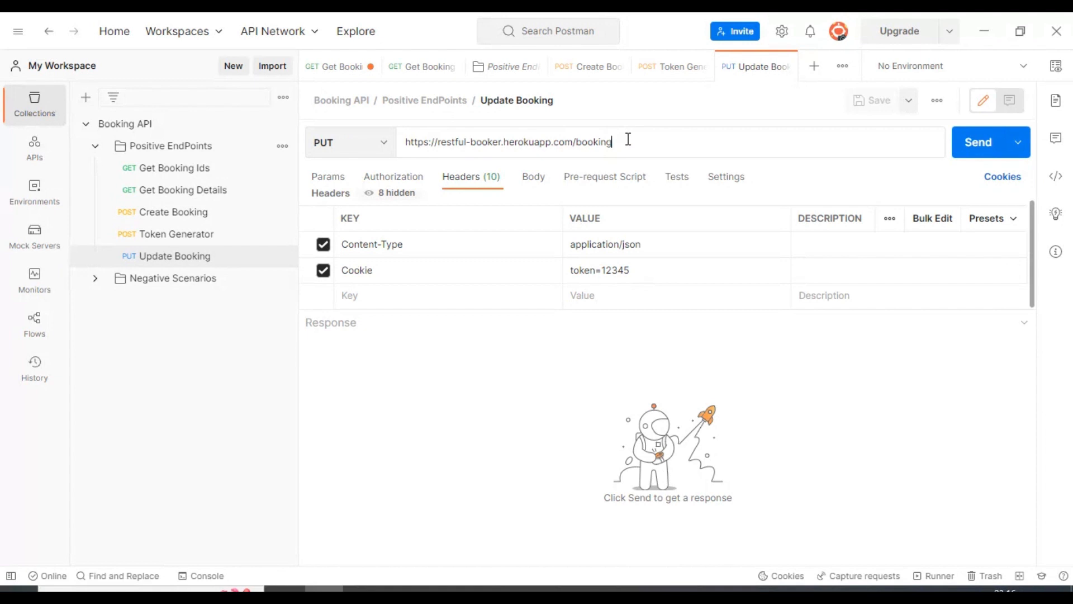
type("/")
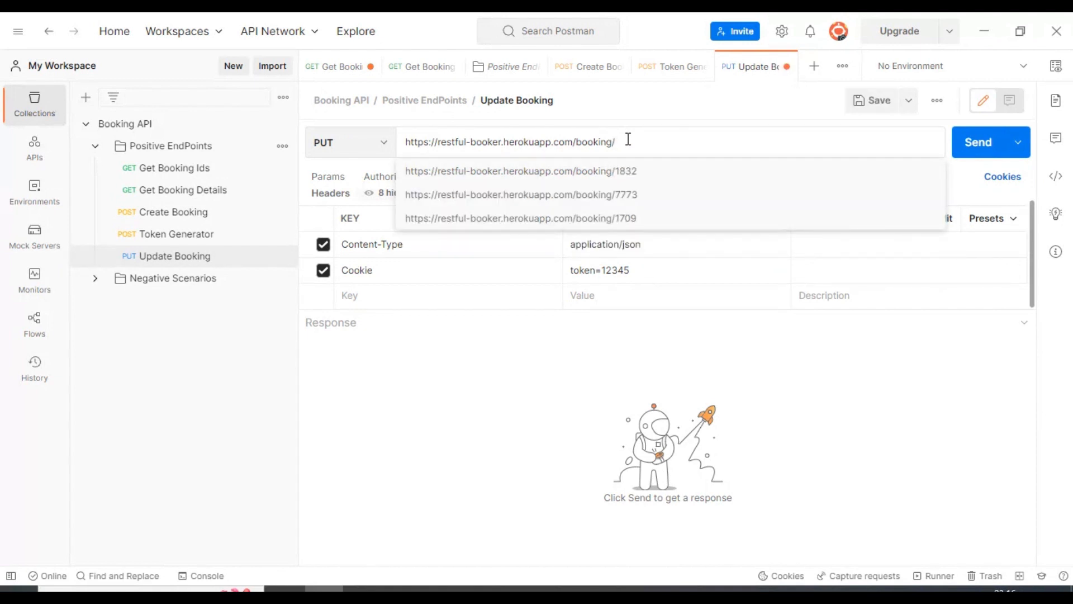
type("123")
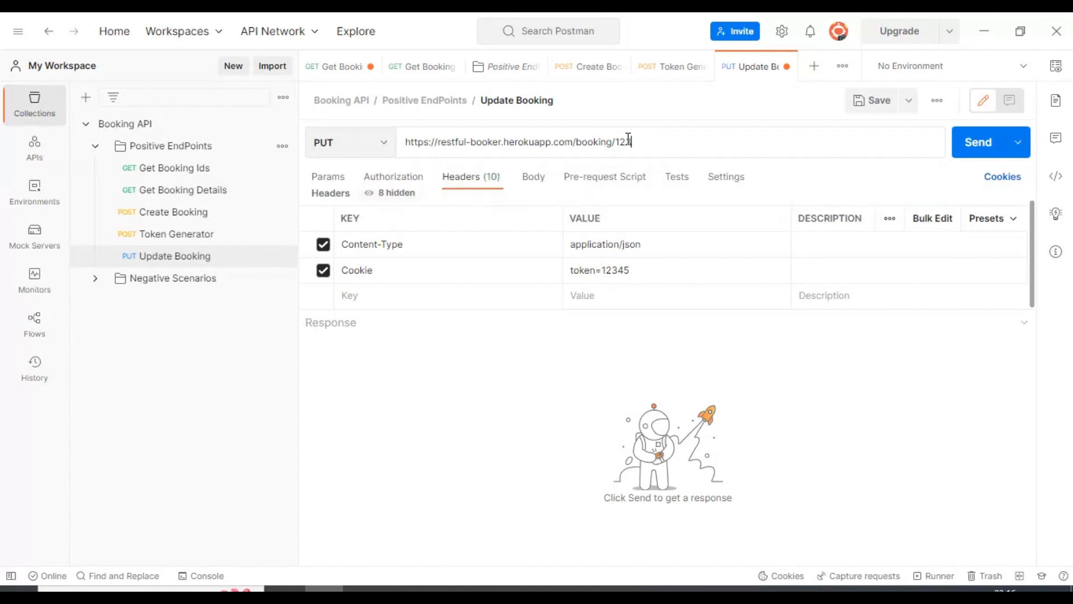
key("ctrl+s")
key("ctrl+s")
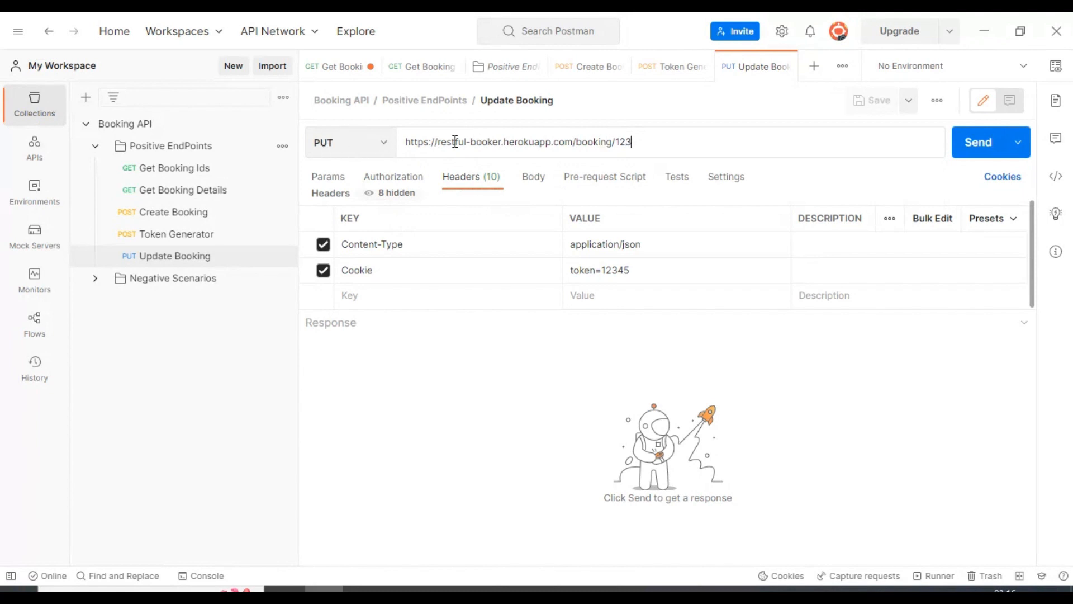
left_click_drag(406, 142, 709, 146)
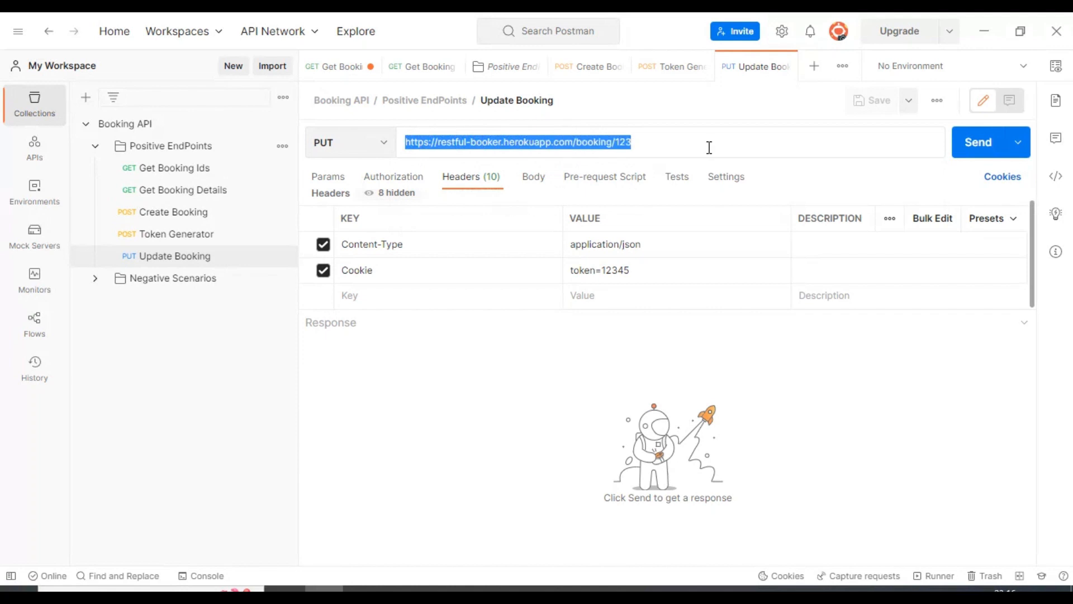
left_click(457, 189)
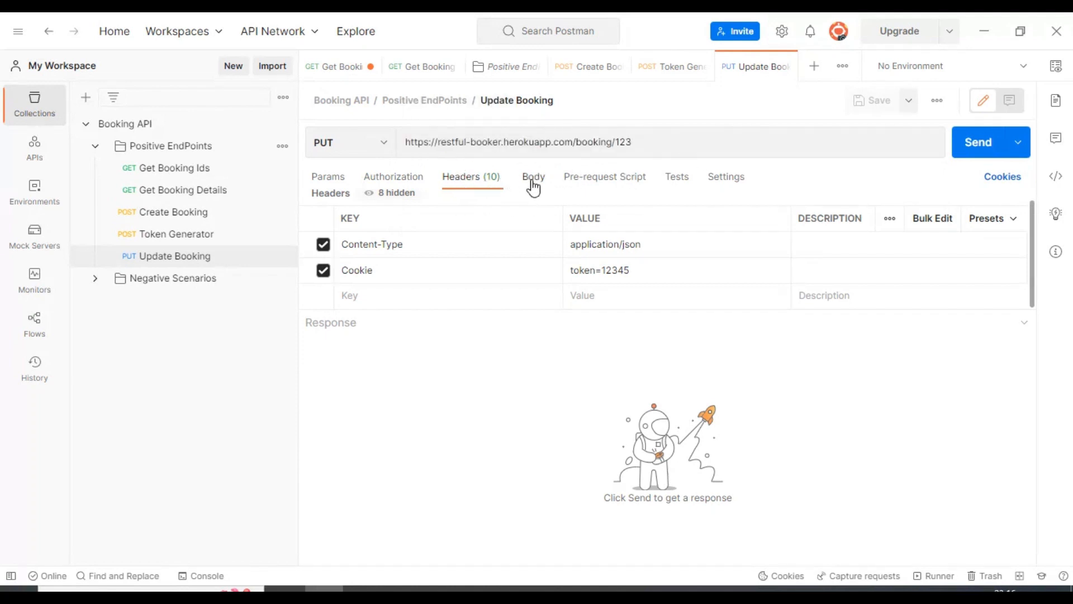
Set the Update Booking body to raw JSON, enlarge the editor, and save the request.
left_click(534, 178)
left_click(572, 206)
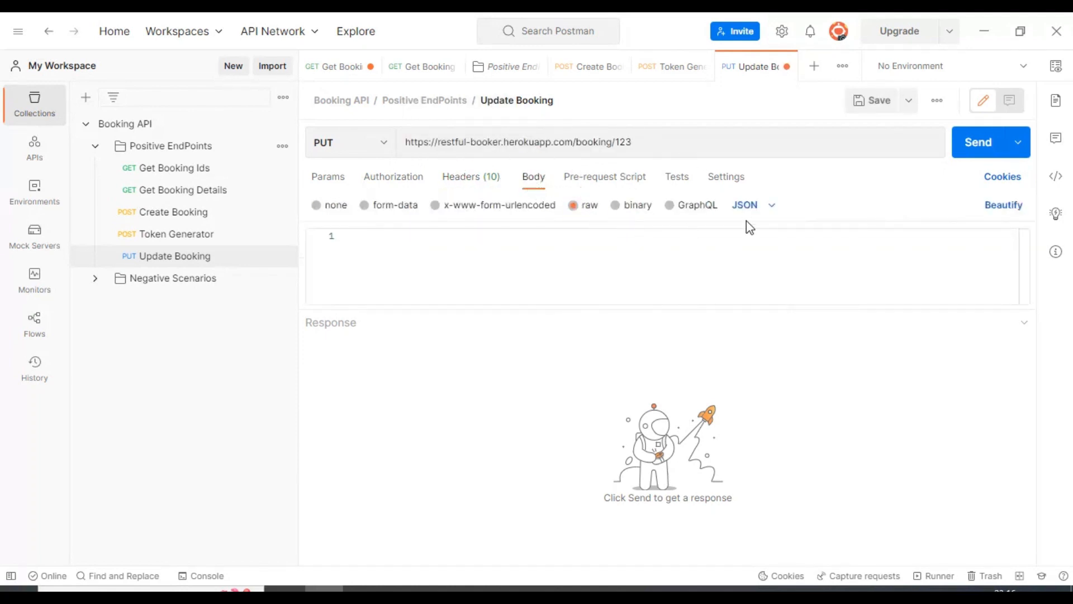
left_click(752, 207)
left_click(754, 287)
left_click_drag(739, 311, 745, 445)
left_click(506, 276)
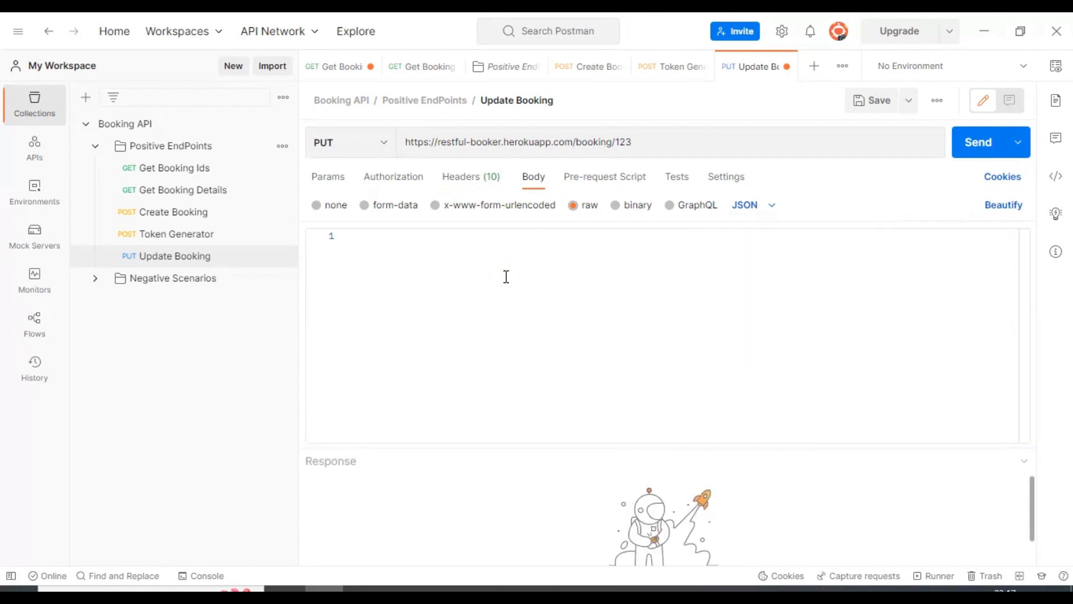
key("ctrl+s")
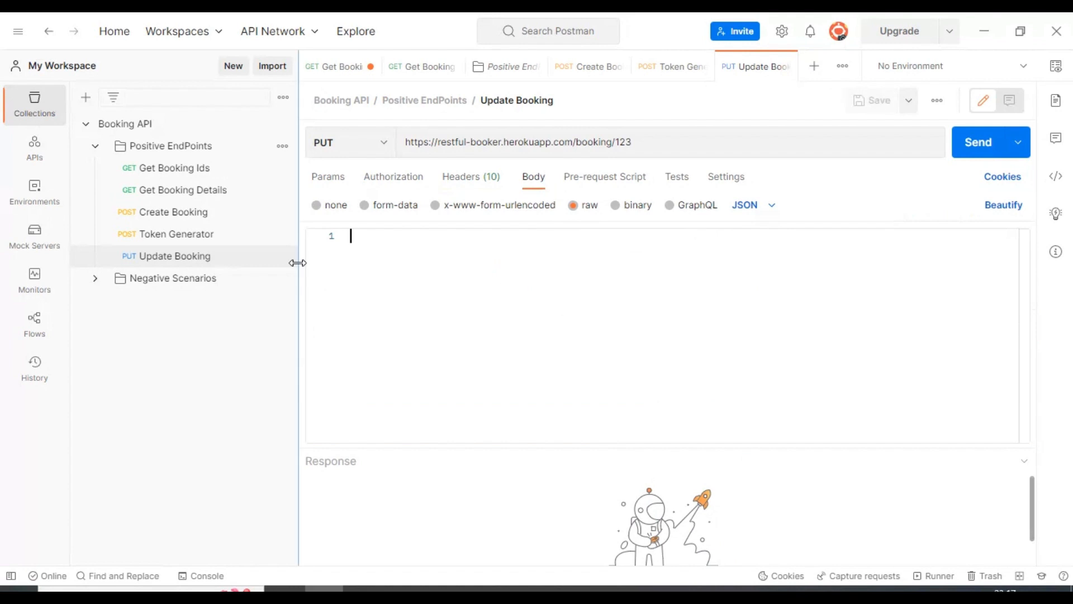
Copy the Create Booking JSON body (Testers, Talk, totalprice 111) into Update Booking.
left_click(172, 222)
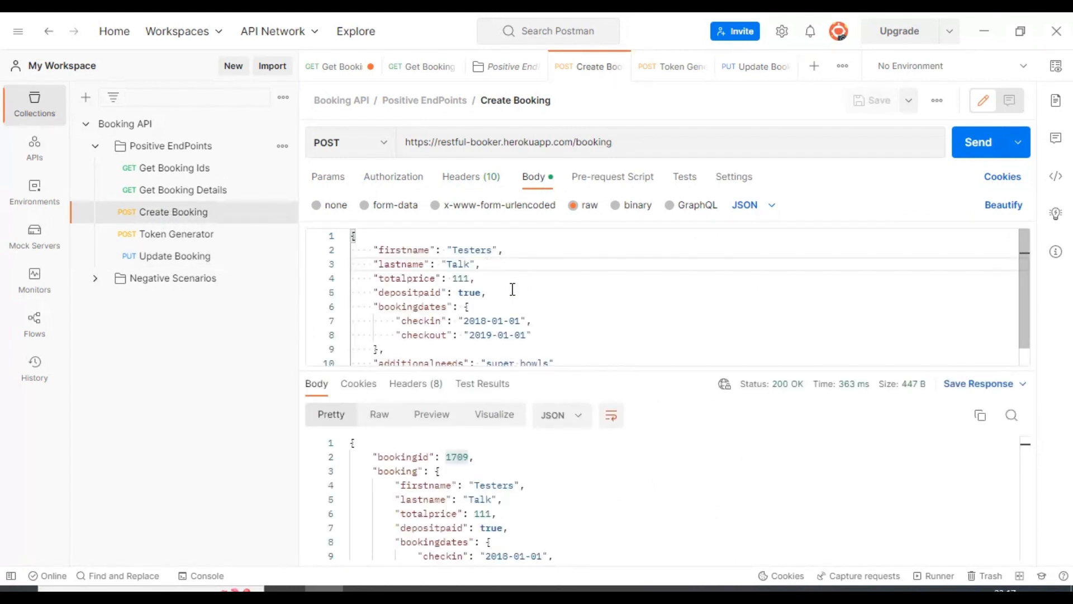
key("ctrl+a")
key("ctrl+c")
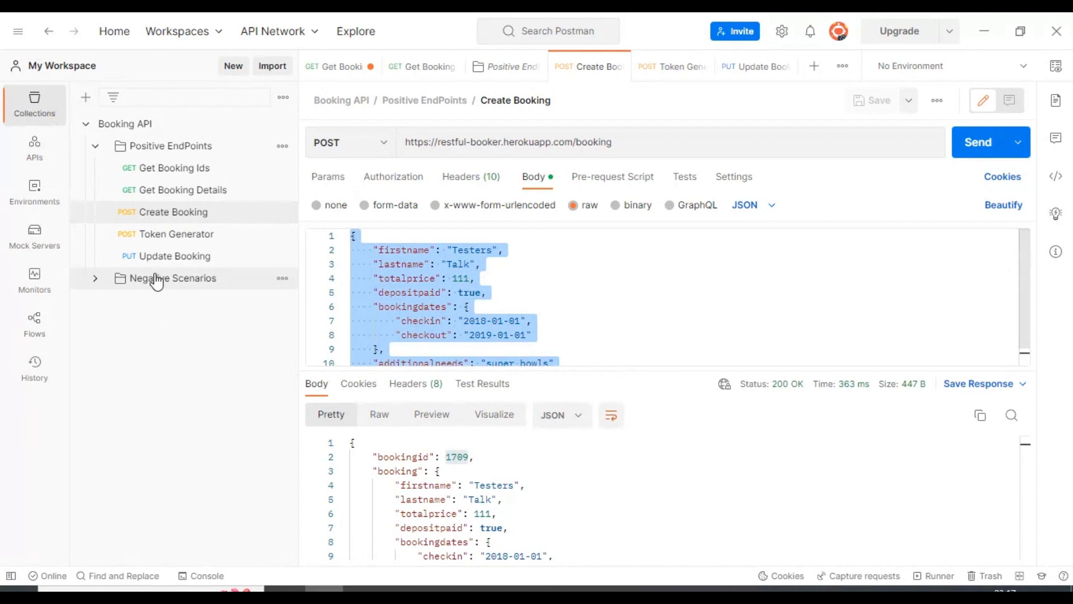
left_click(156, 256)
left_click(453, 270)
key("ctrl+v")
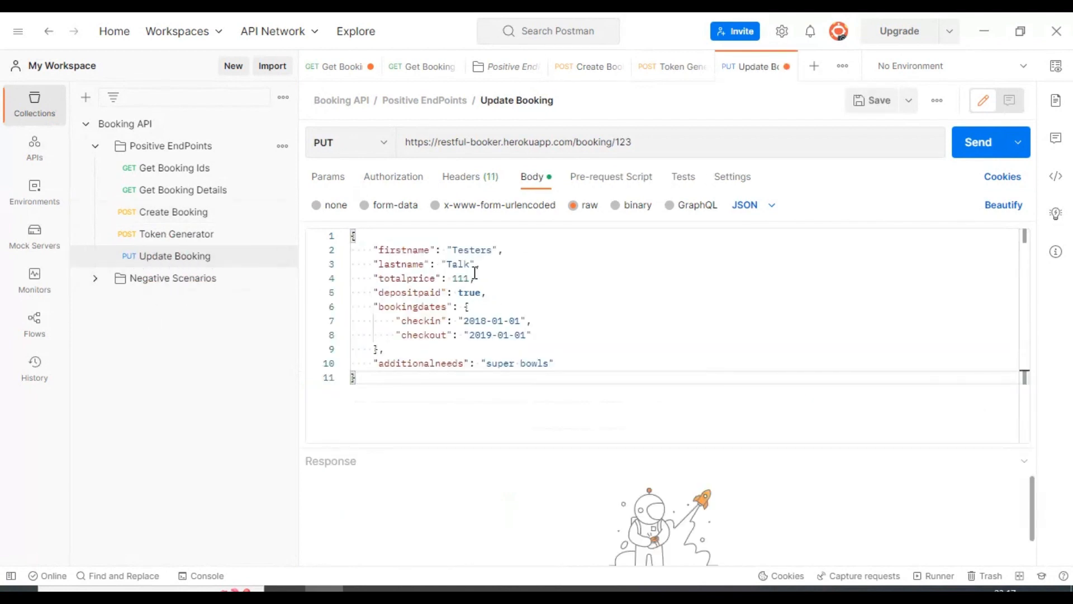
Replace firstname Testers with Specflow and lastname Talk with Selenium C#, then save.
double_click(472, 250)
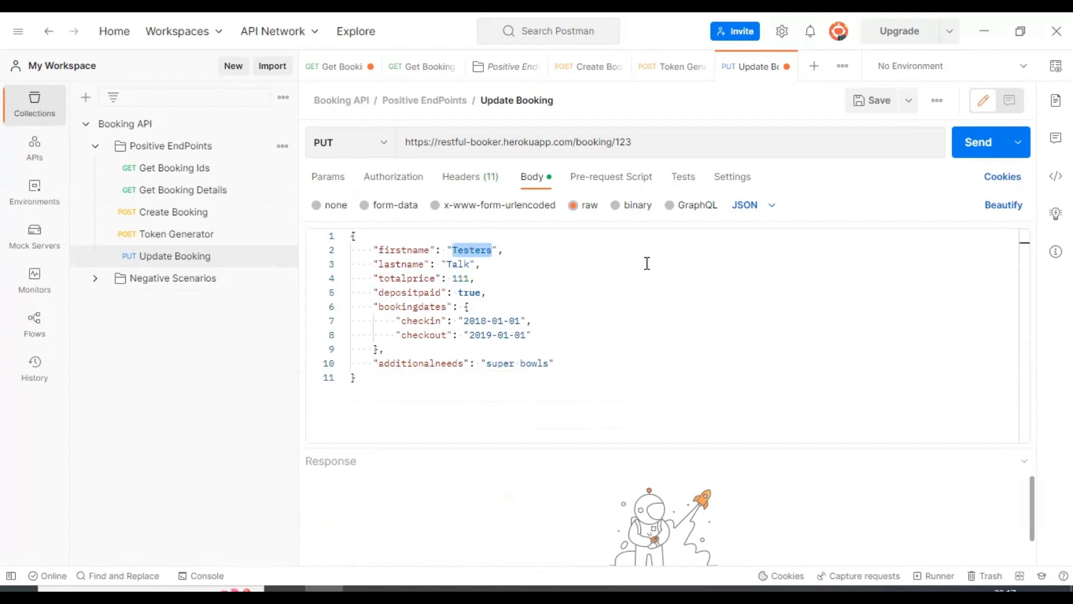
type("Specflow")
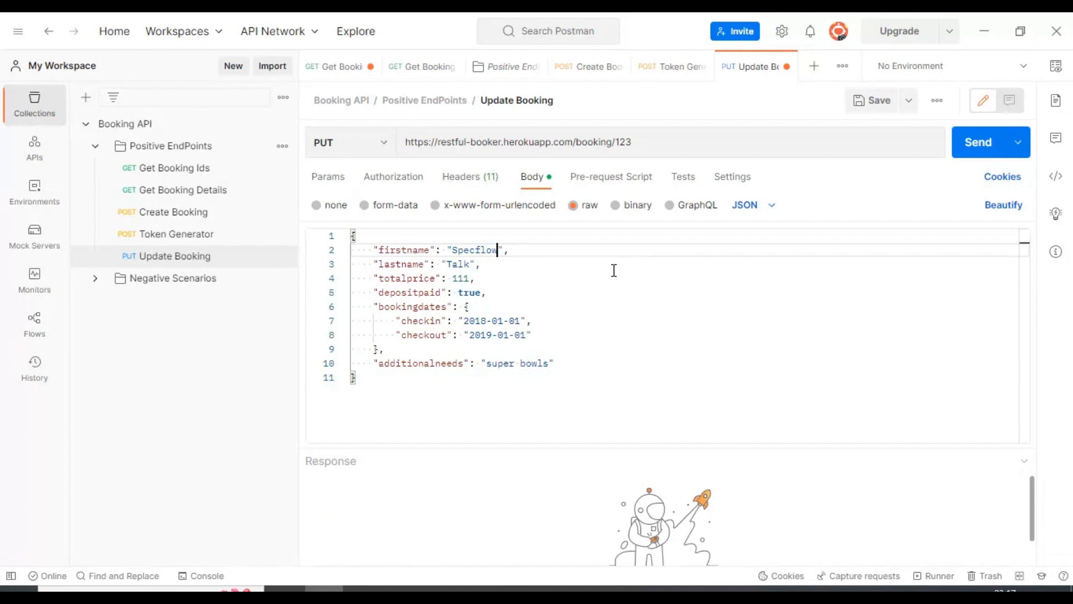
double_click(462, 265)
type("Sele")
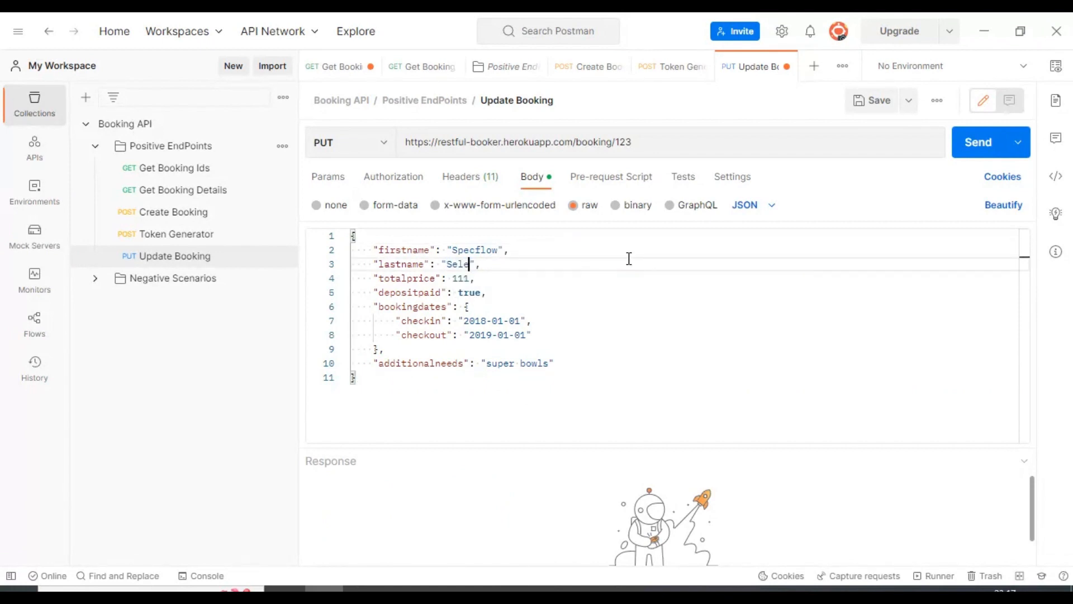
type("nium C#")
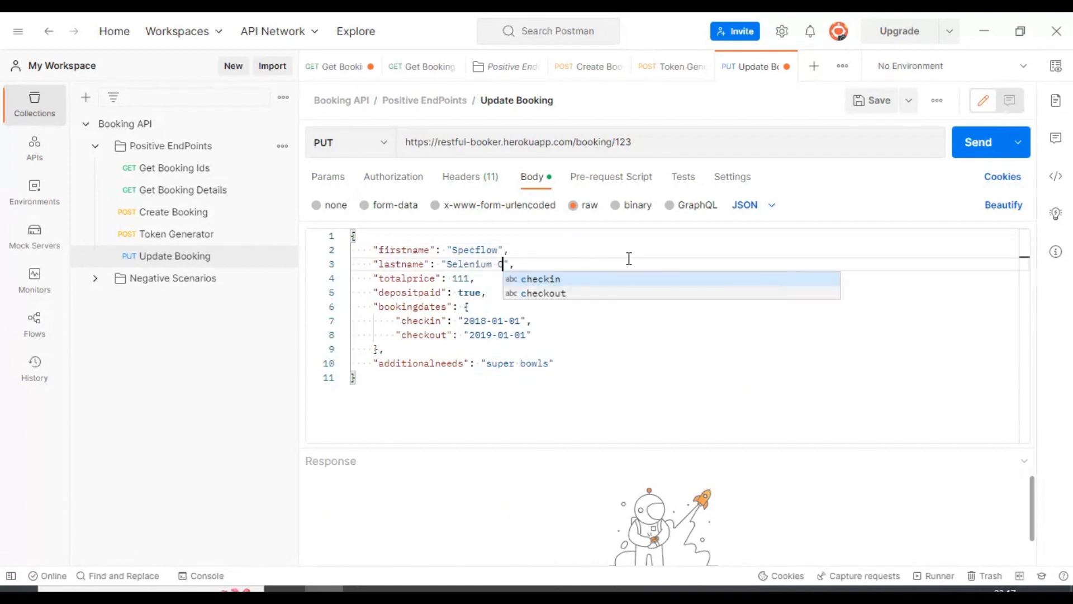
key("ctrl+s")
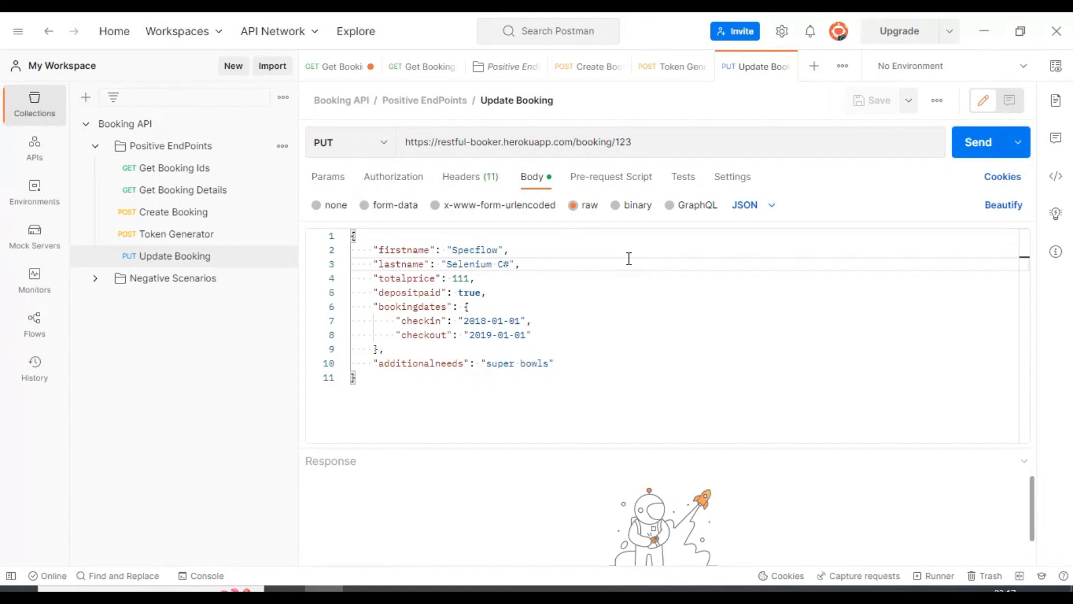
Send Create Booking to make a new booking and copy its bookingid 6300.
left_click(182, 213)
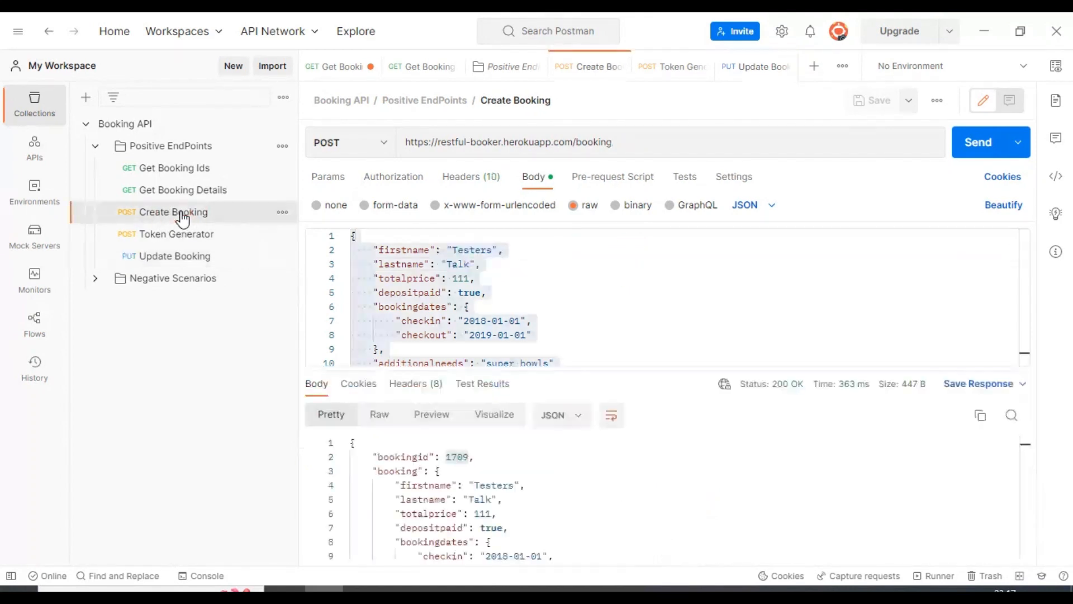
left_click(621, 271)
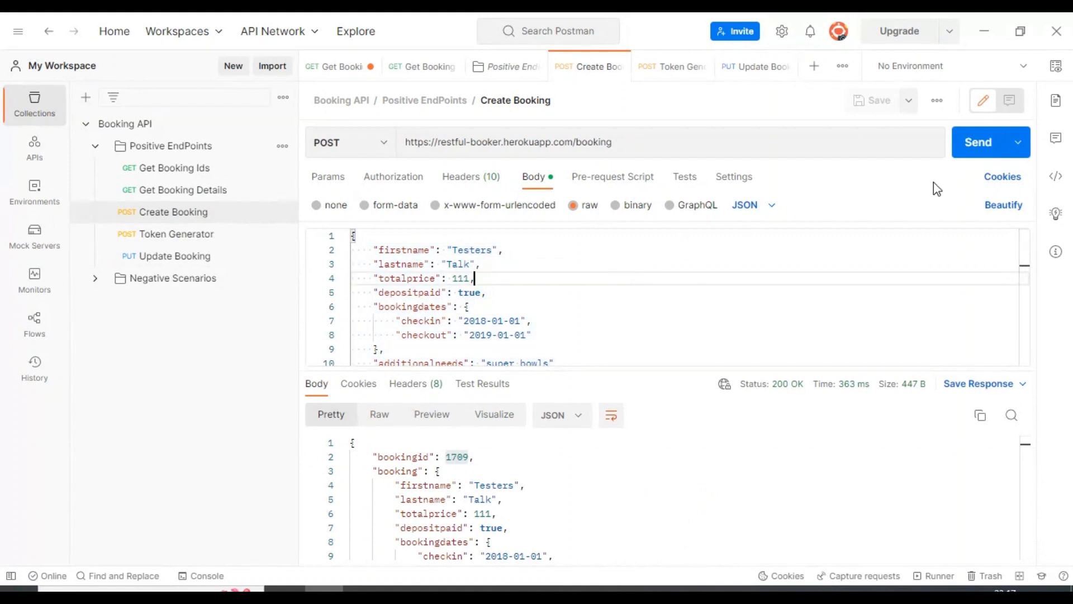
left_click(978, 142)
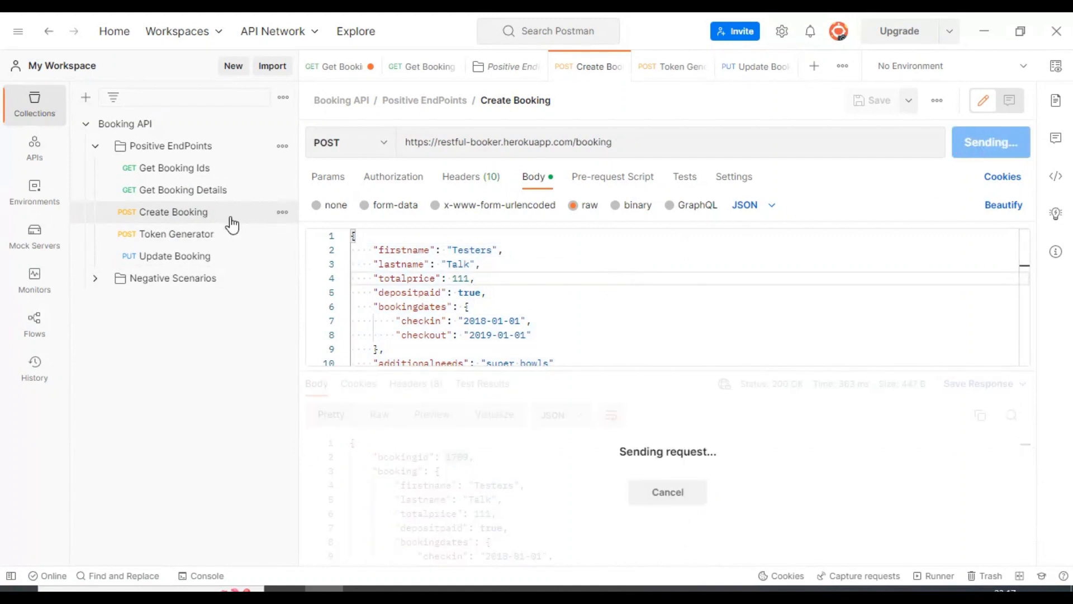
double_click(457, 456)
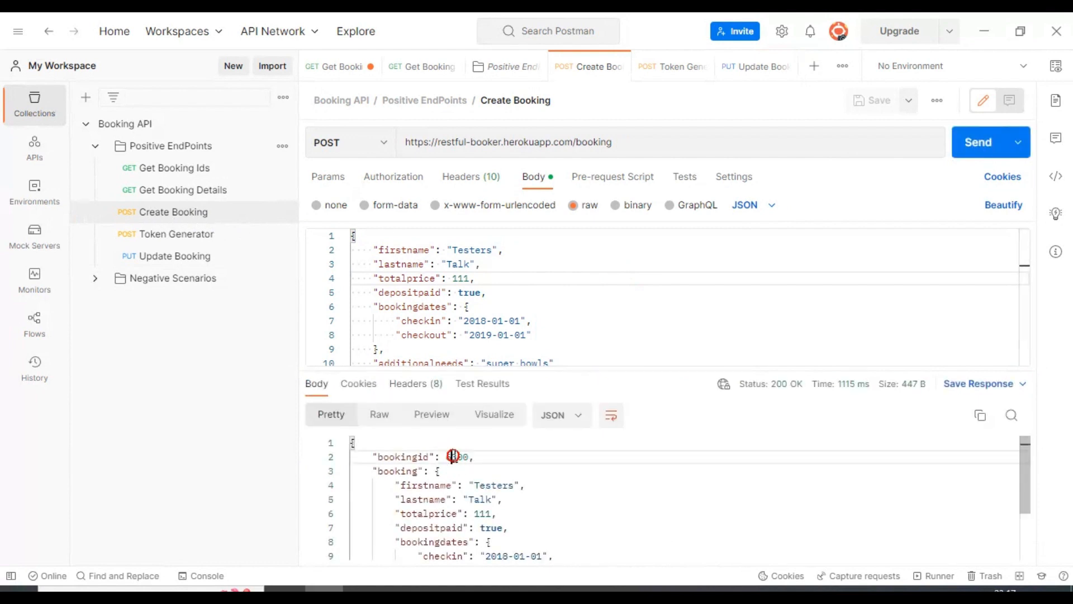
double_click(400, 457)
double_click(465, 457)
key("ctrl+c")
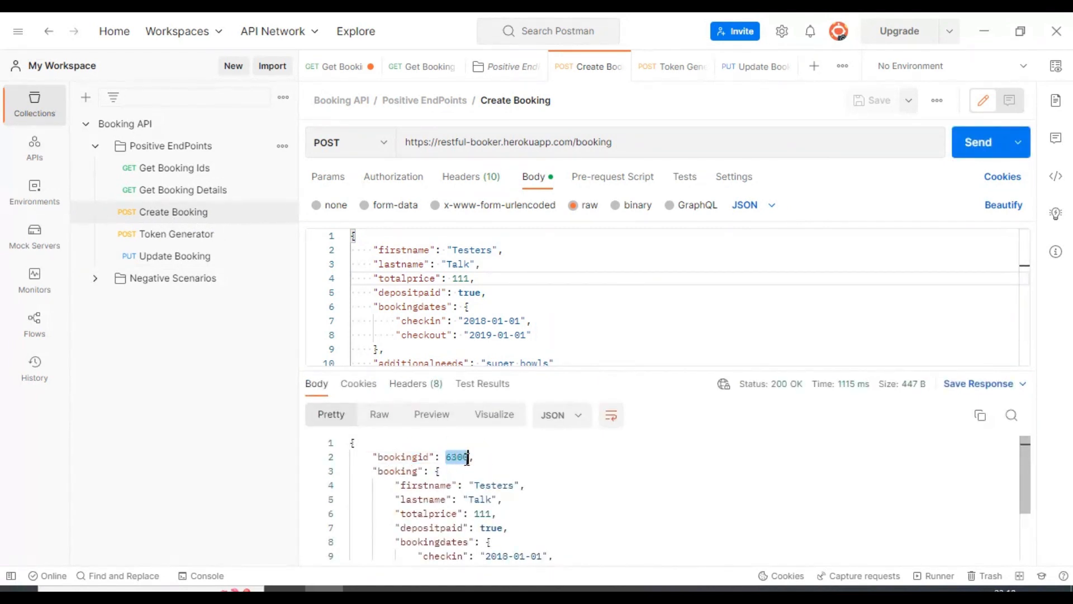
Replace 1709 with 6300 in the Get Booking Details URL and fetch that booking.
left_click(170, 193)
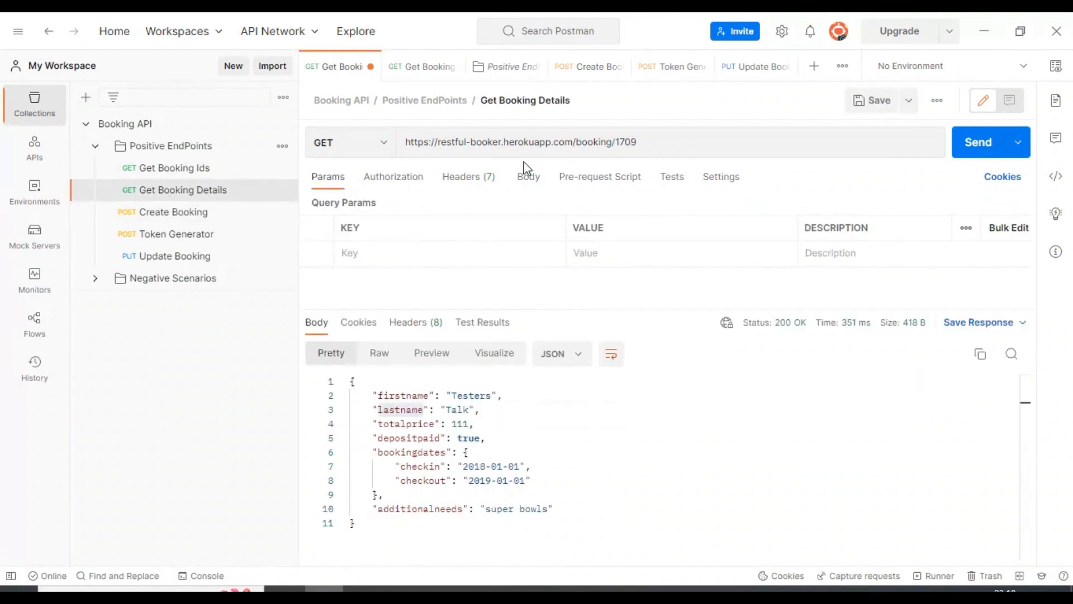
double_click(625, 142)
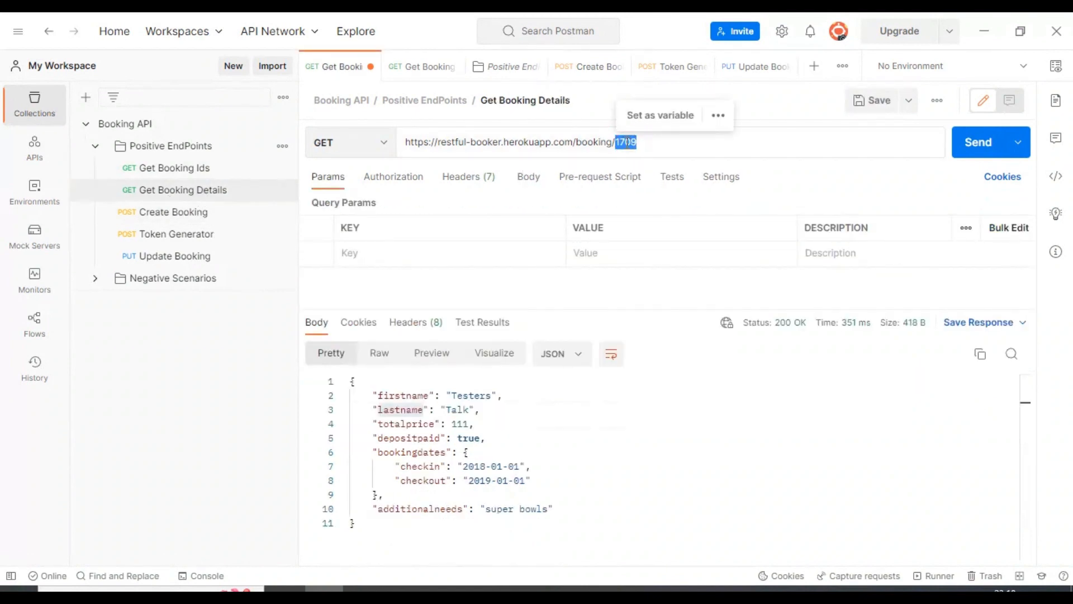
key("ctrl+v")
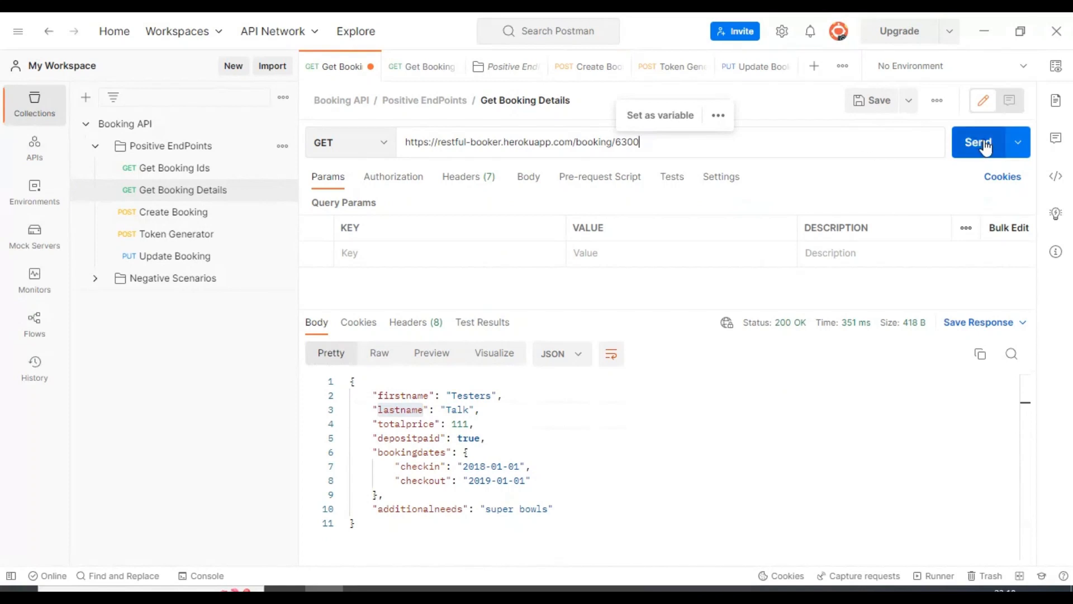
left_click(987, 146)
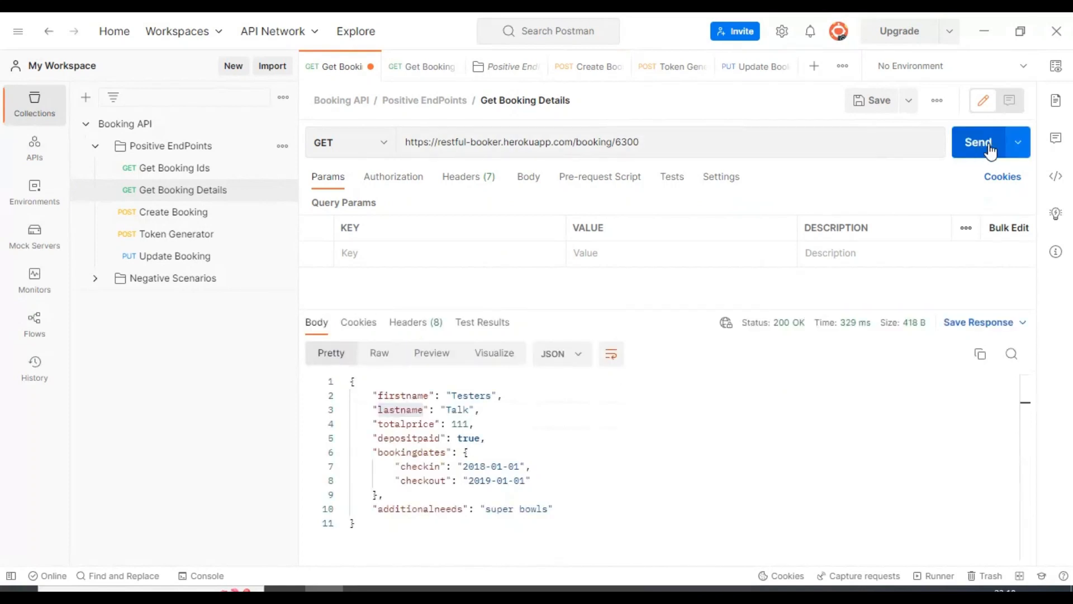
left_click_drag(416, 526, 323, 352)
left_click(599, 408)
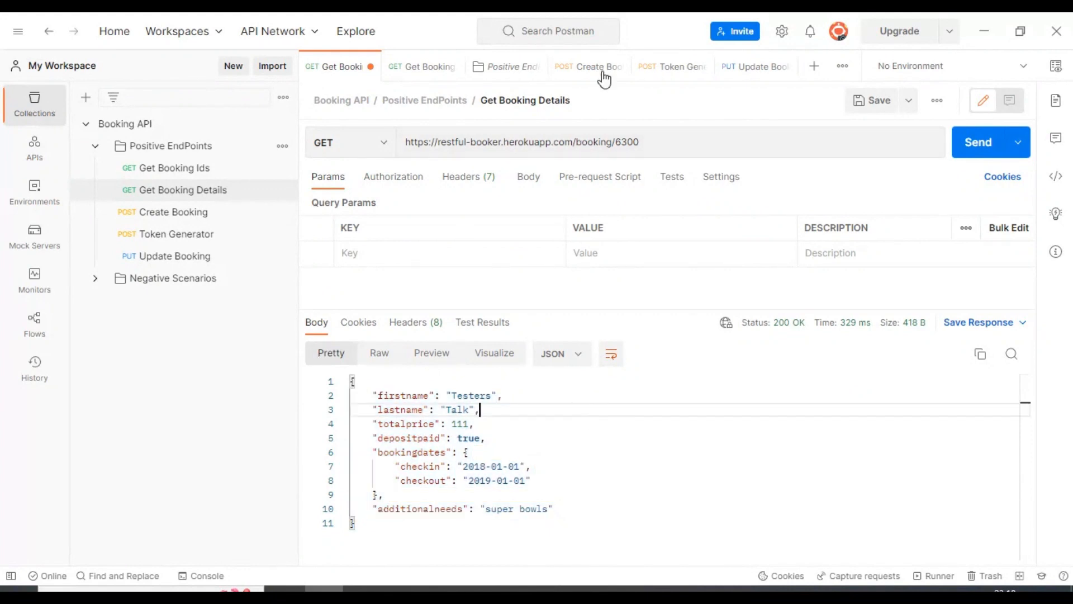
Generate a fresh token and paste it into Update Booking's Cookie header.
left_click(168, 234)
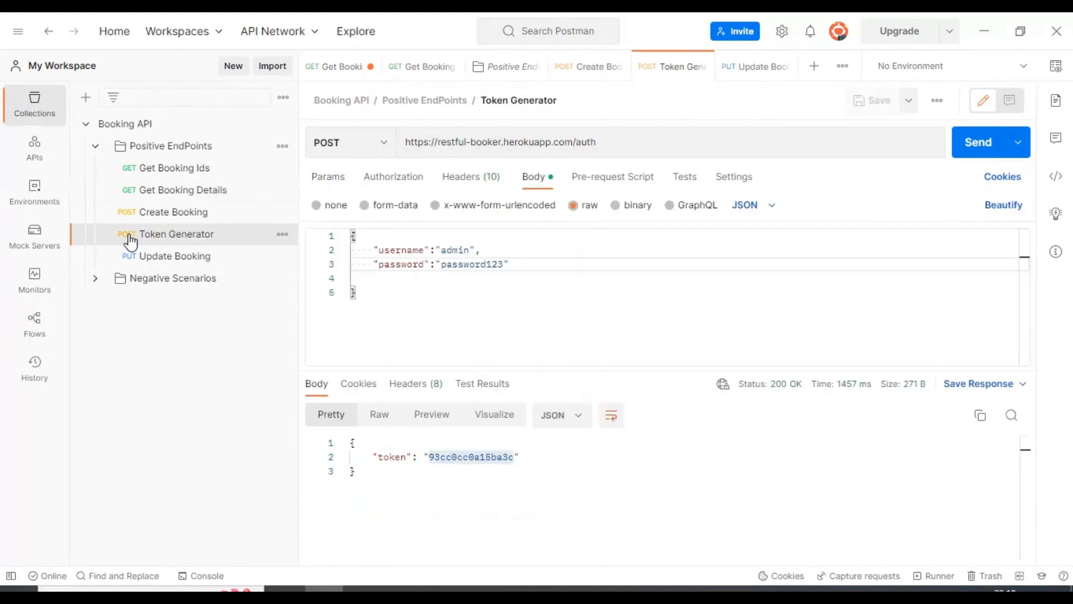
left_click(972, 145)
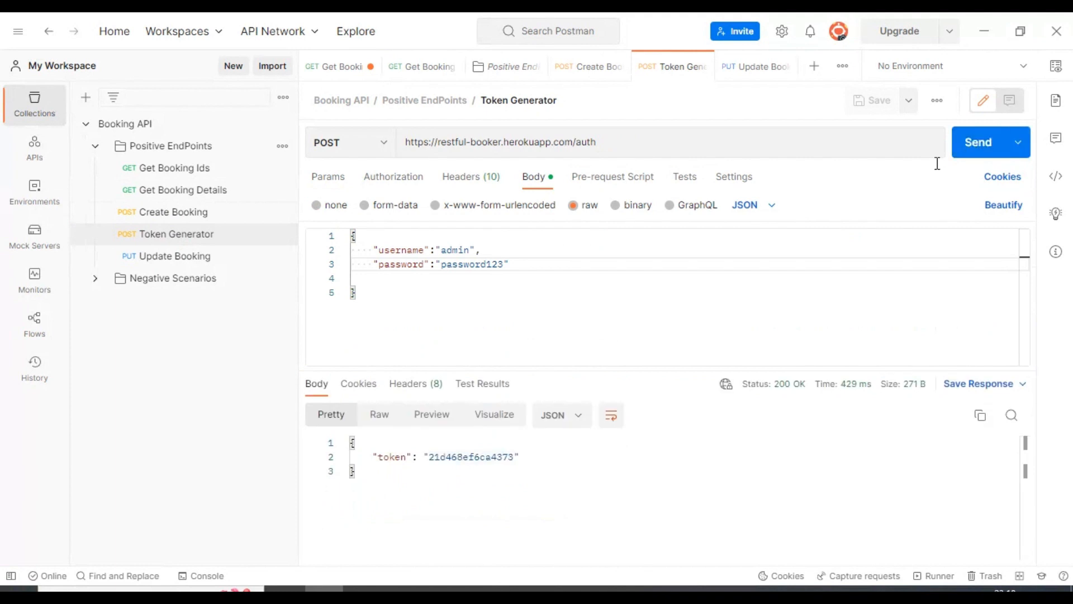
double_click(478, 457)
key("ctrl+c")
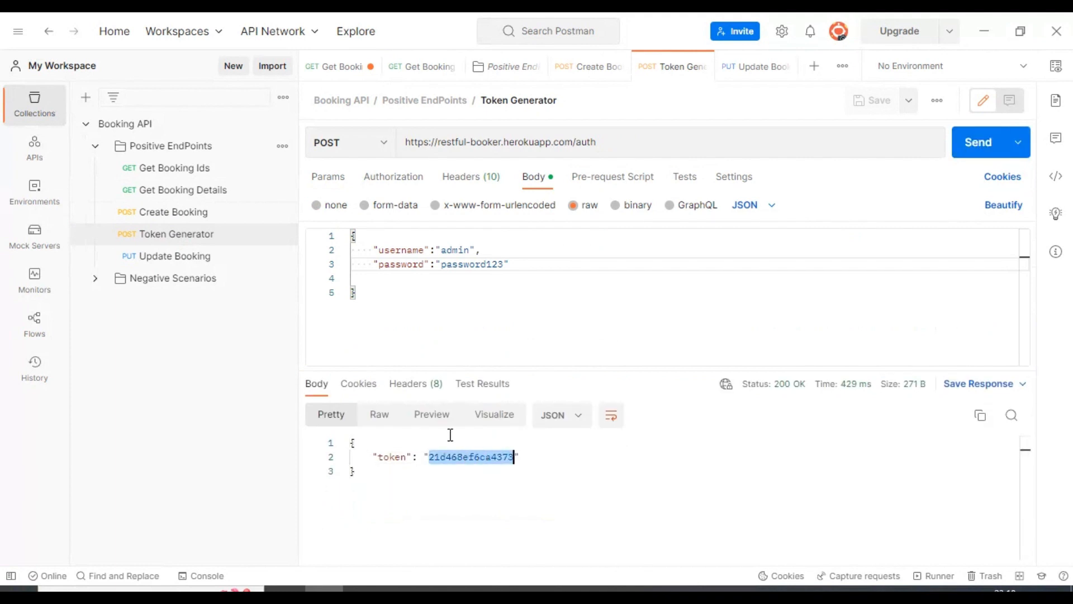
left_click(148, 260)
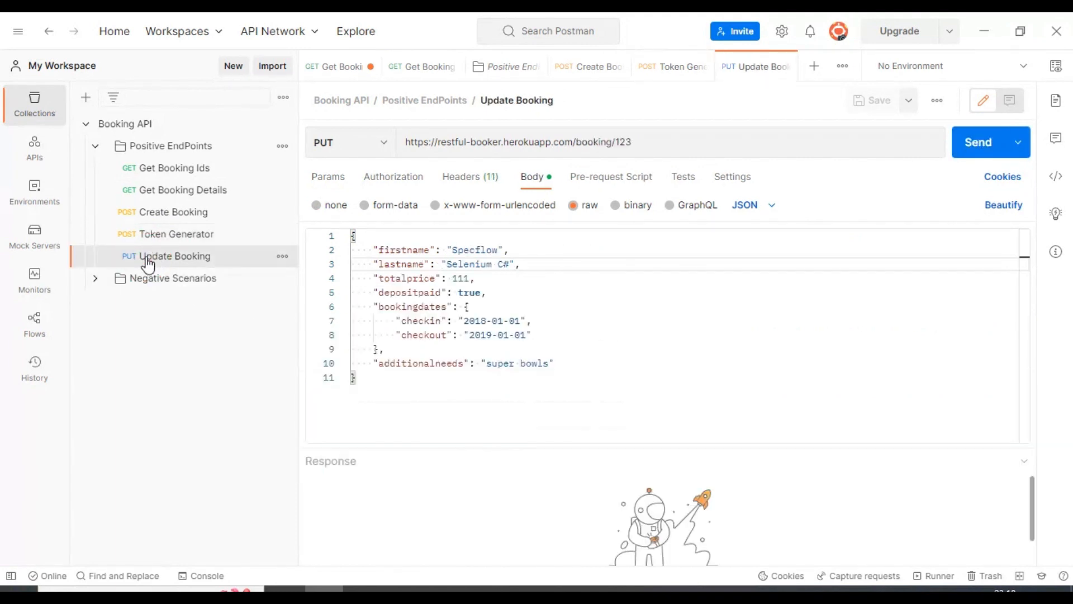
left_click(469, 176)
double_click(612, 278)
key("ctrl+v")
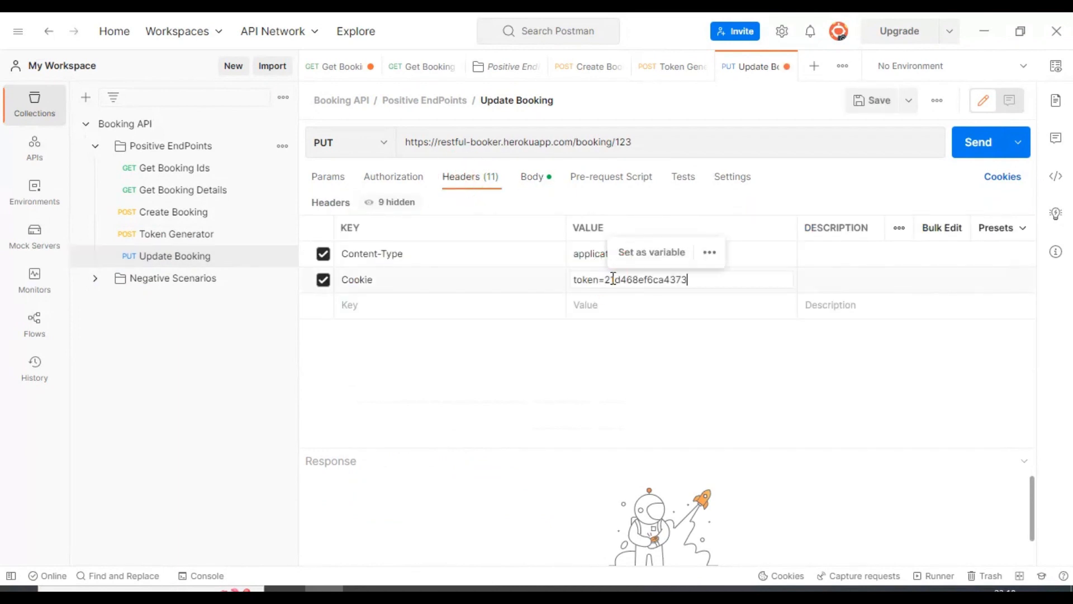
left_click(529, 381)
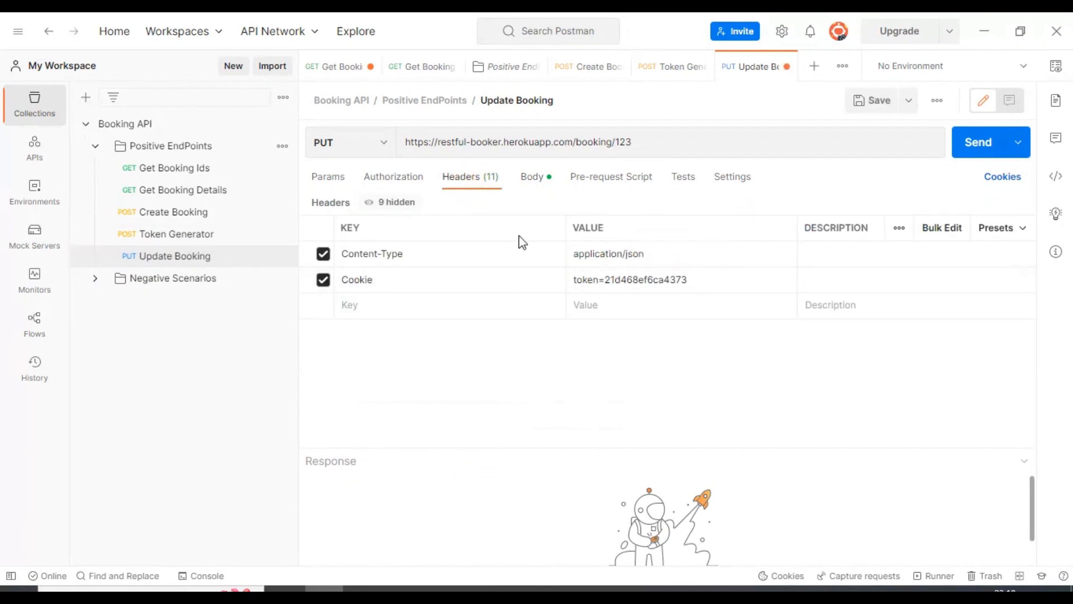
Change the Update Booking URL id from 123 to 6300 and send the PUT.
triple_click(622, 143)
double_click(623, 142)
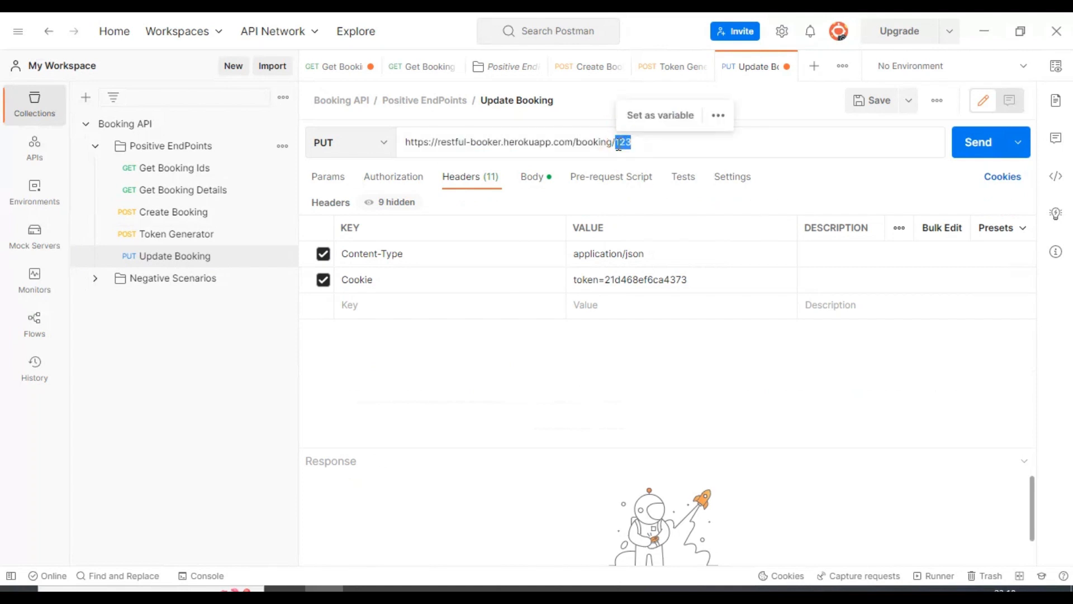
left_click(194, 190)
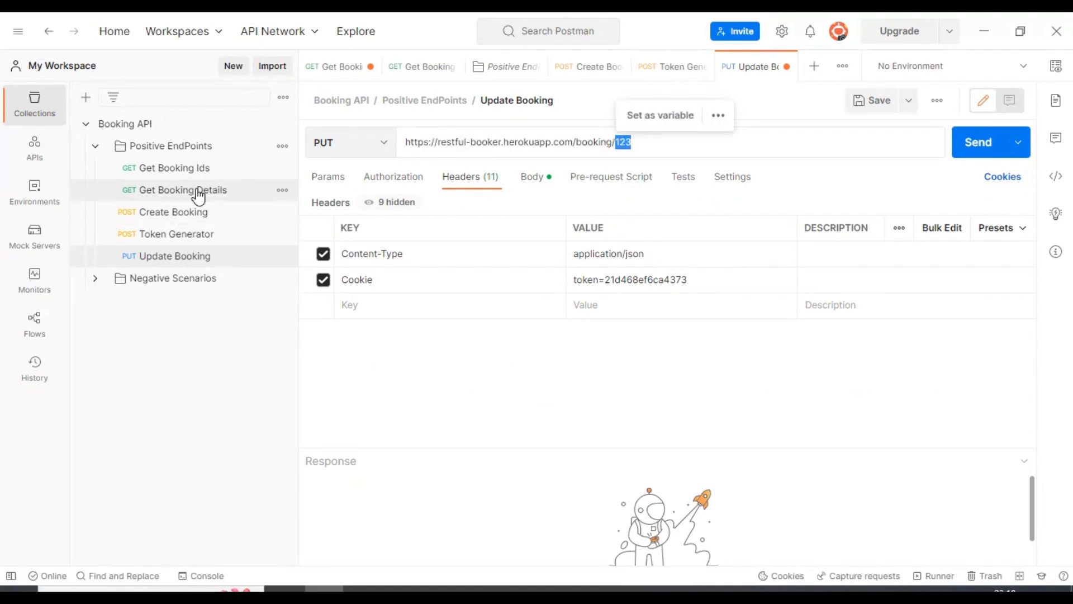
double_click(622, 142)
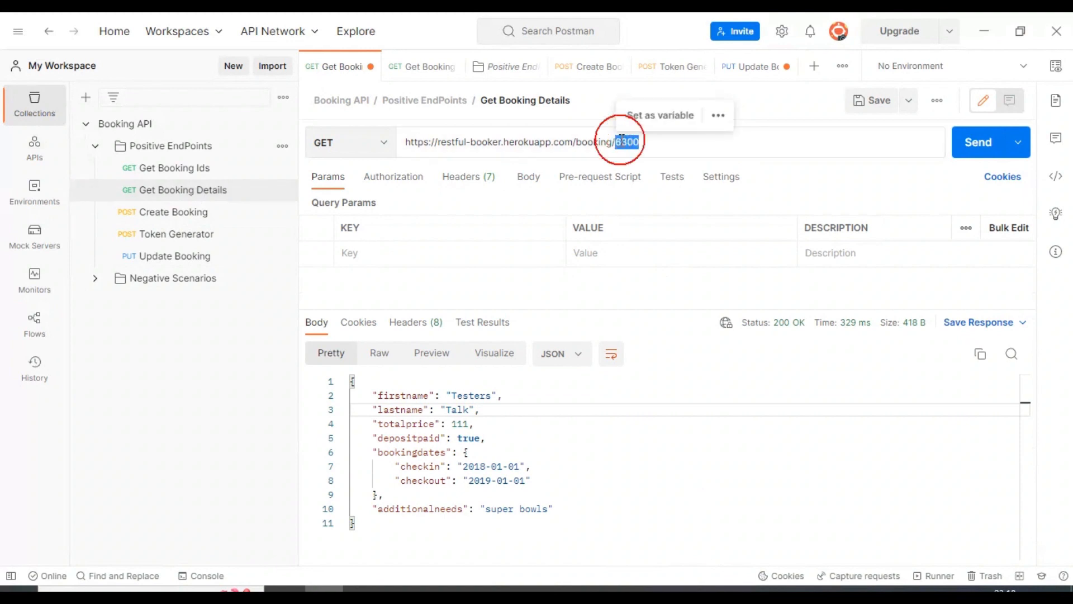
left_click(201, 260)
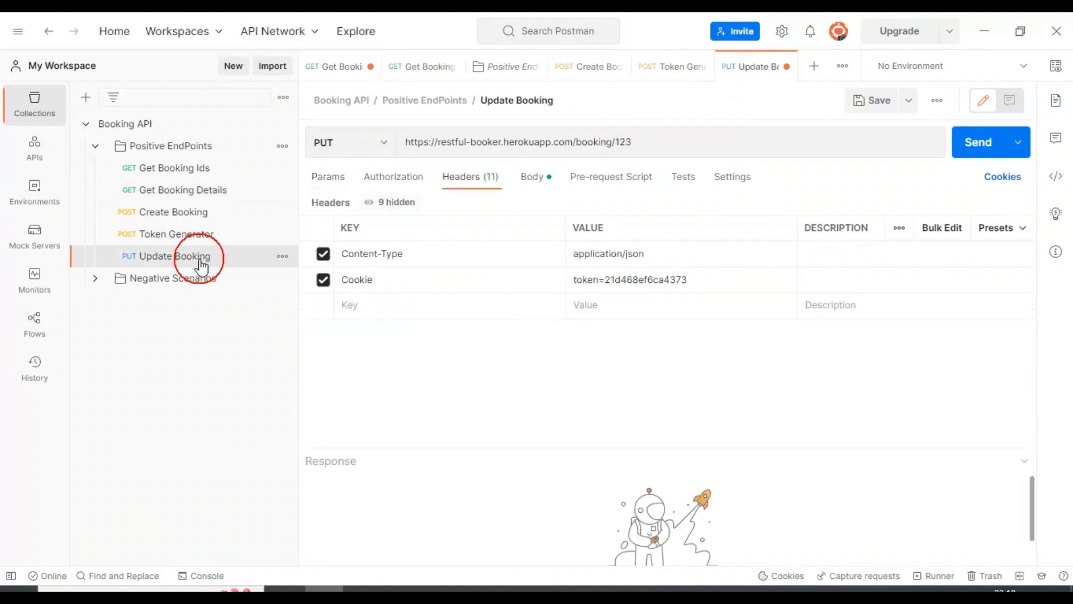
double_click(623, 142)
type("6300")
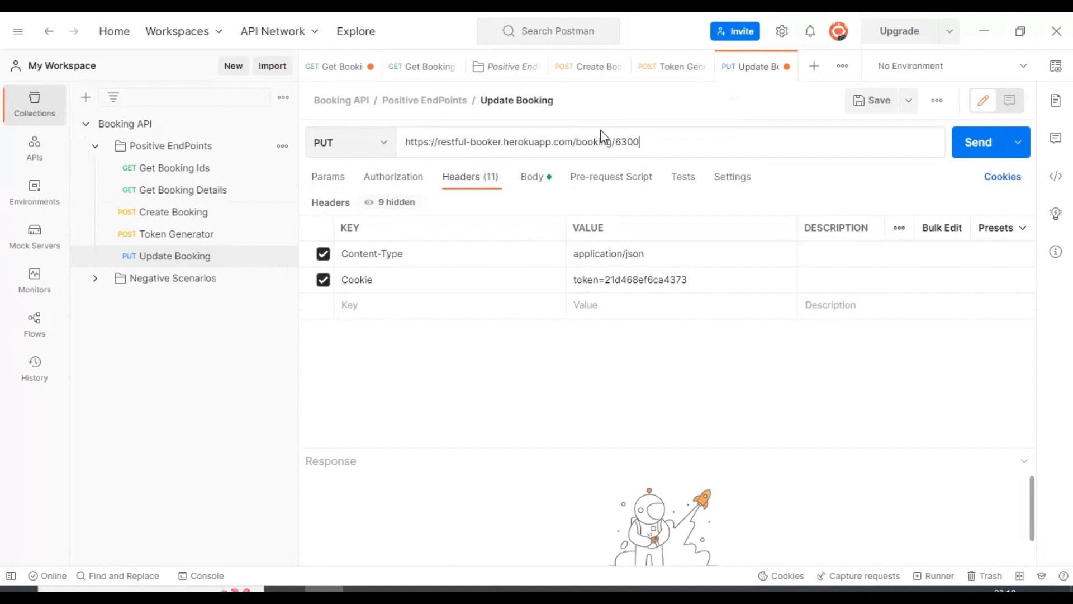
left_click(975, 144)
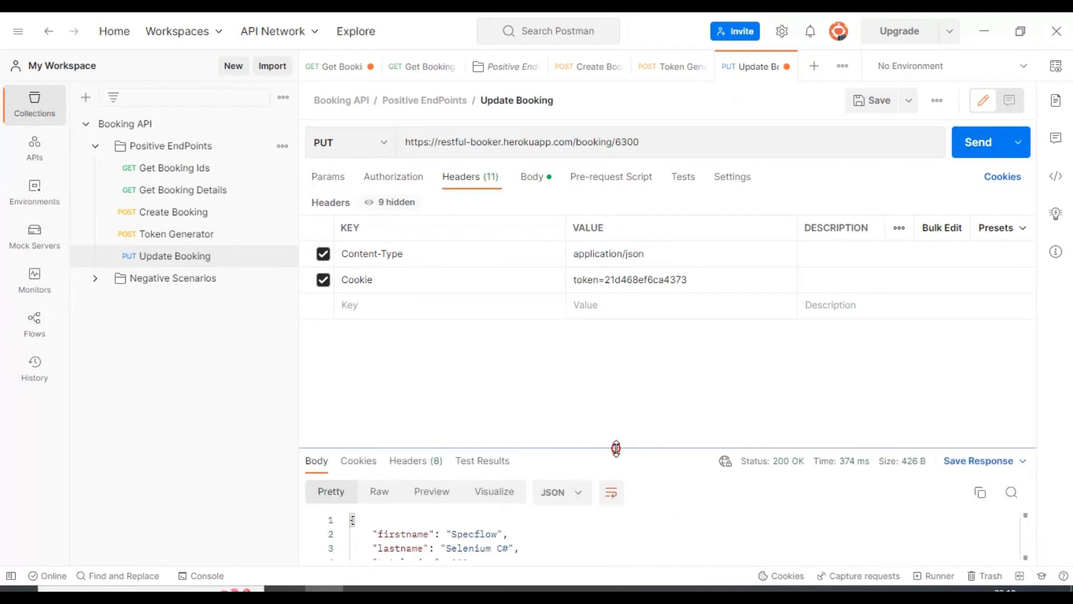
Review the PUT's 200 OK response showing firstname Specflow and lastname Selenium C#.
left_click_drag(615, 447, 617, 327)
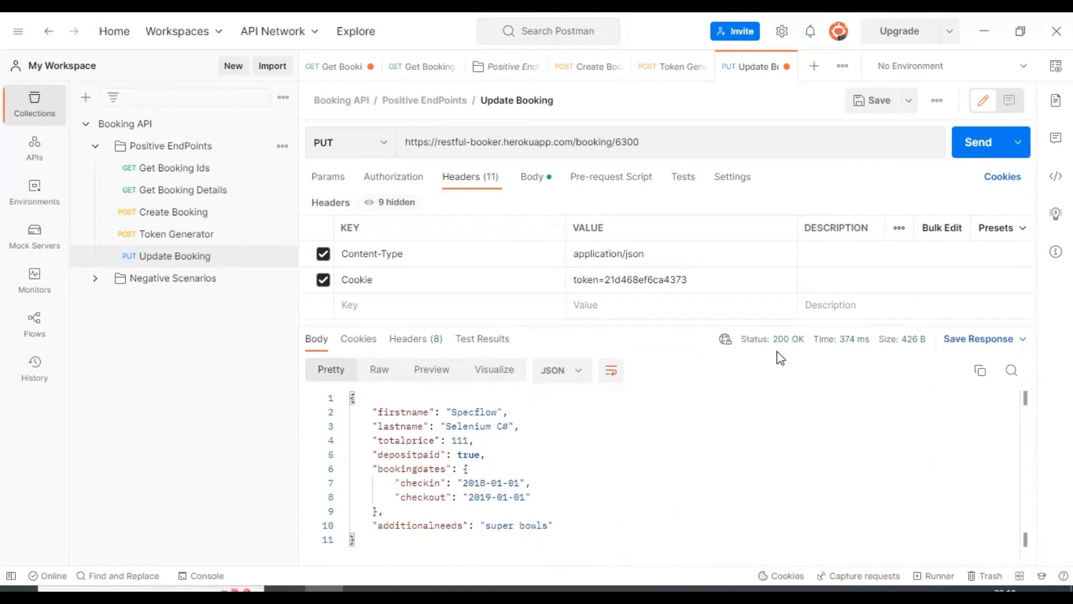
mouse_move(778, 354)
left_click_drag(372, 411, 576, 531)
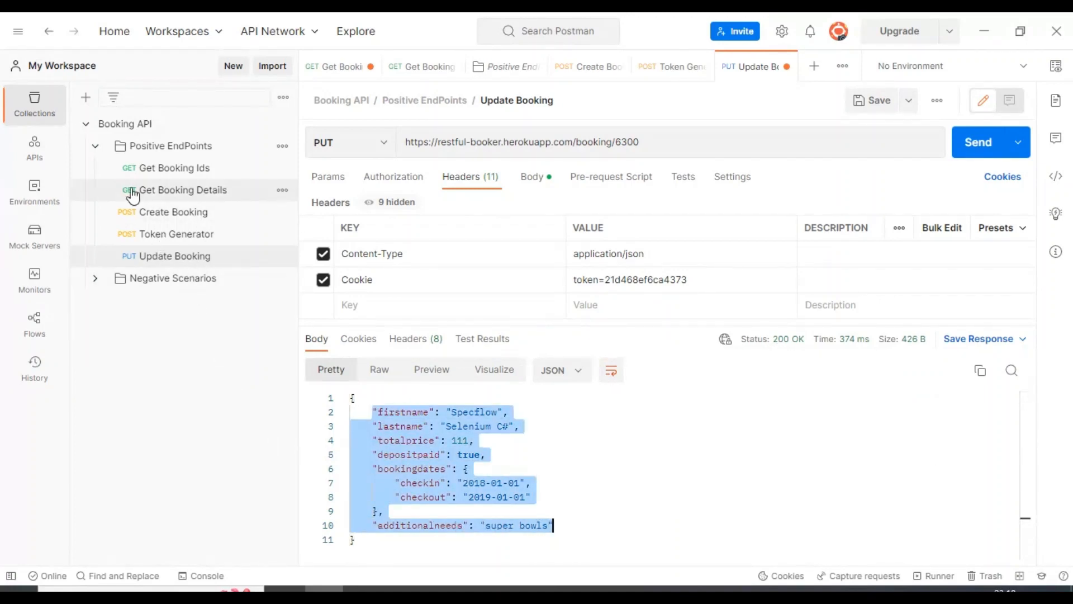
left_click(179, 190)
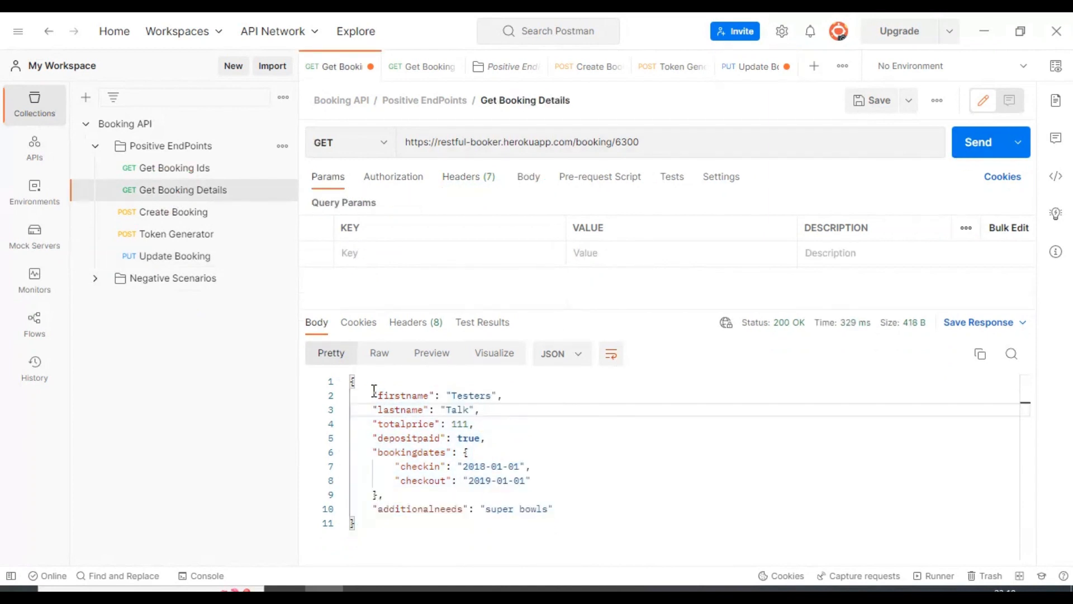
Resend GET /booking/6300, confirm Specflow and Selenium C# names, then reopen Update Booking.
left_click_drag(373, 395, 457, 396)
triple_click(405, 409)
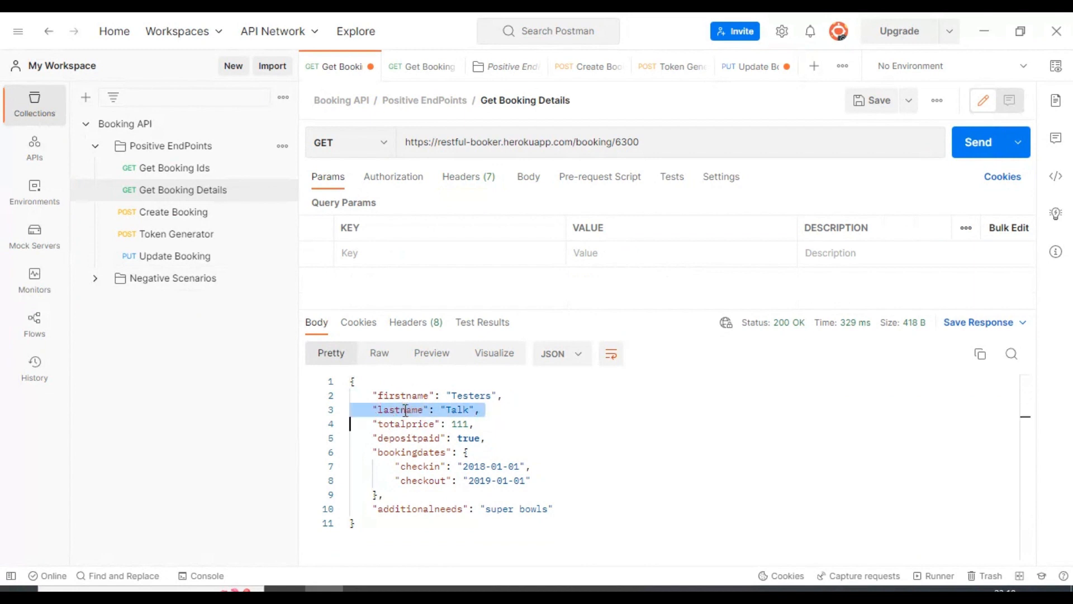
left_click(969, 152)
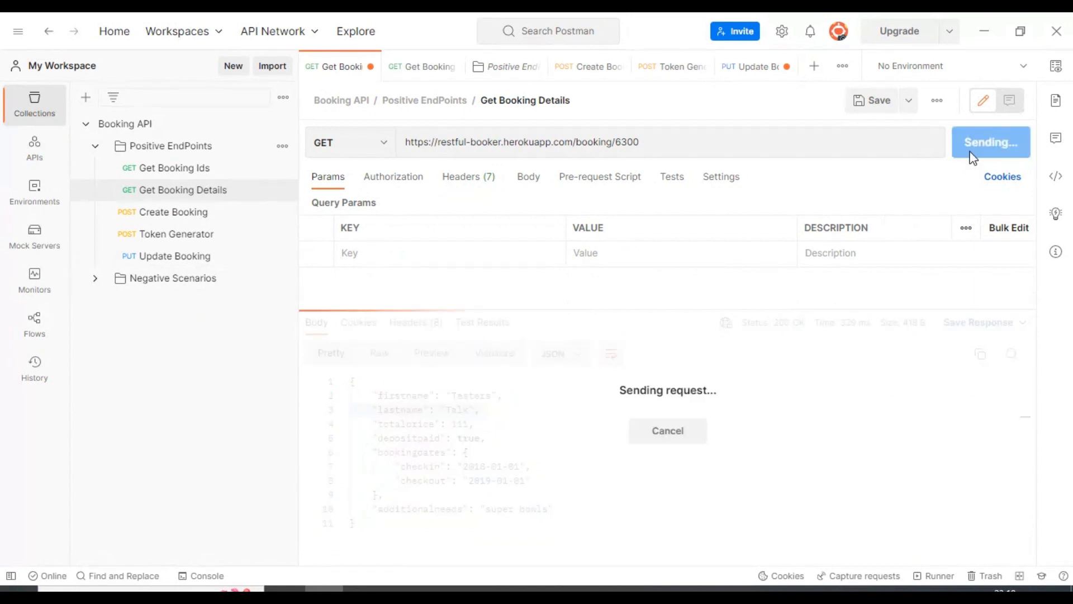
left_click(411, 412)
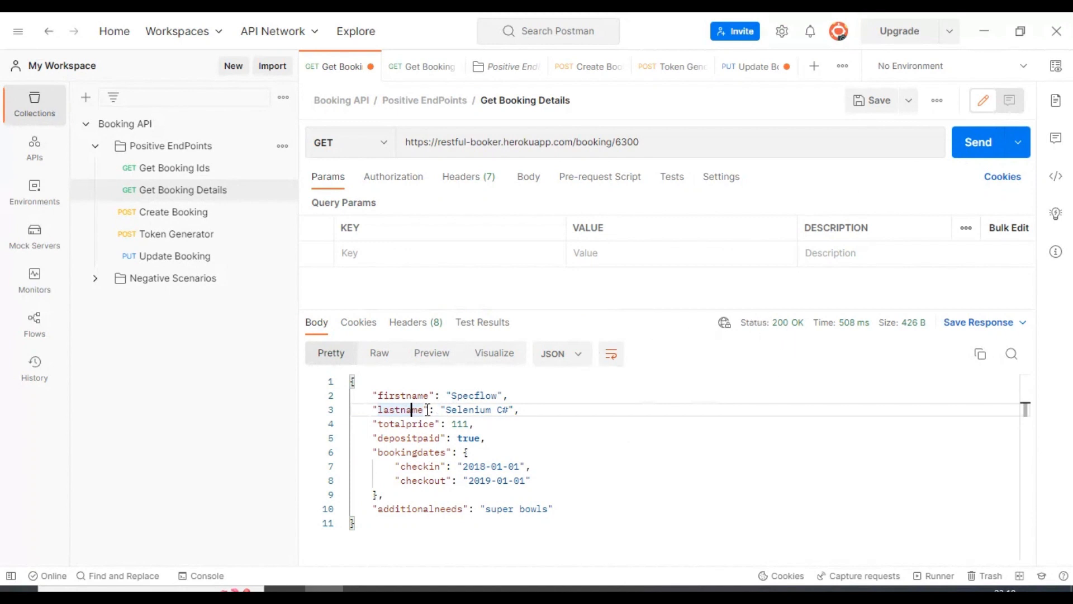
double_click(402, 395)
double_click(400, 410)
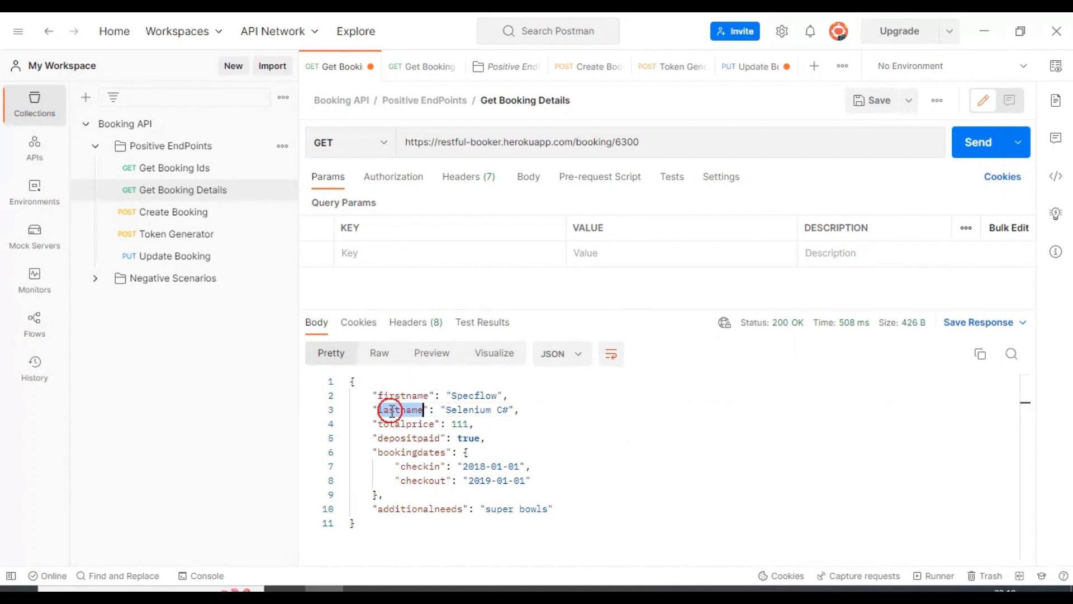
left_click_drag(520, 409, 371, 396)
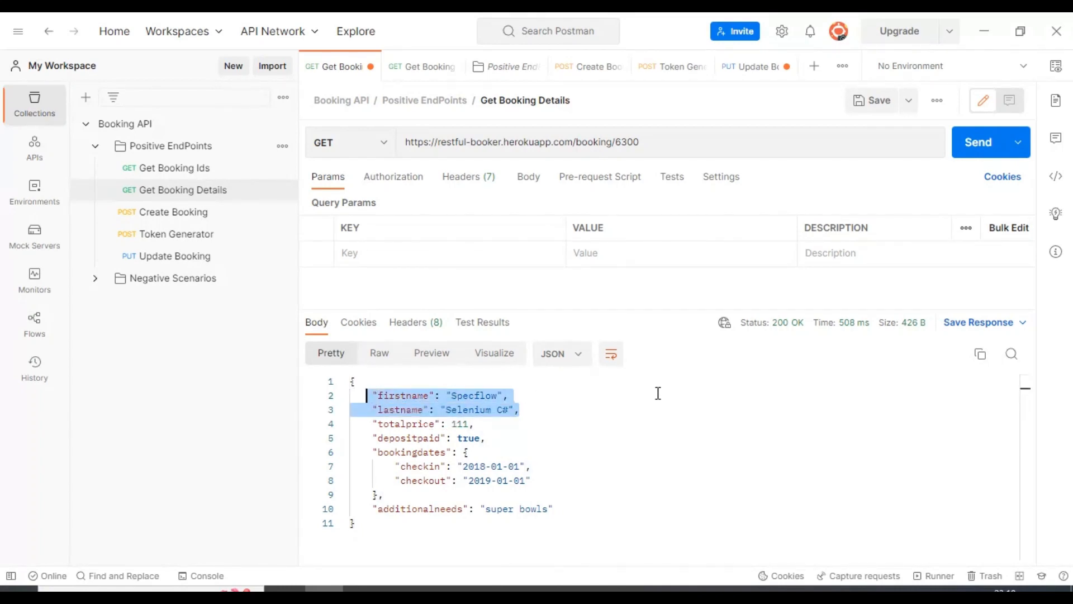
left_click(146, 264)
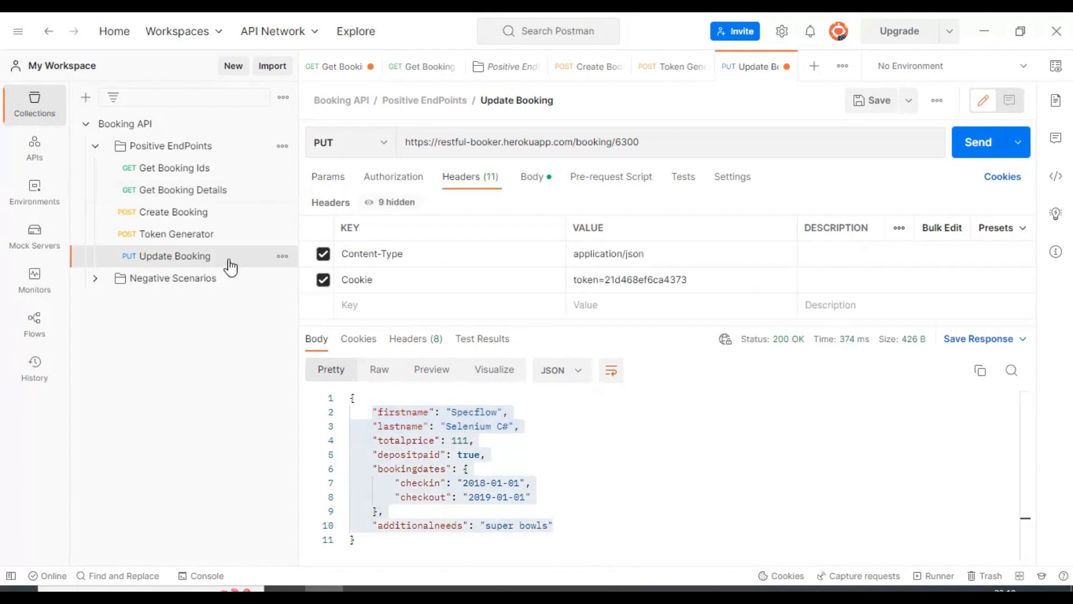